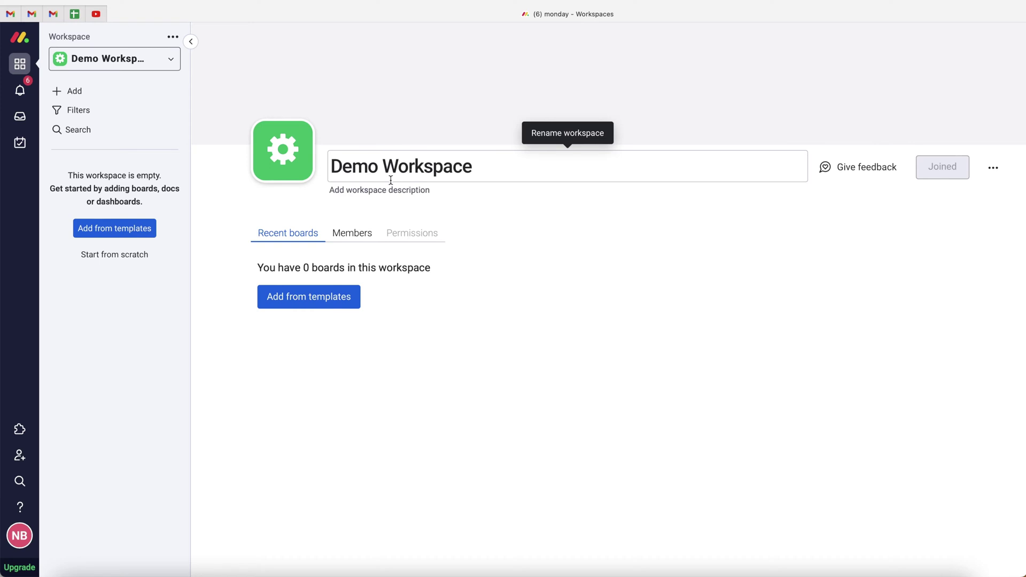
Step: Create a private board for managing tasks, titled with the owner's first name followed by "To Do List"
click(97, 94)
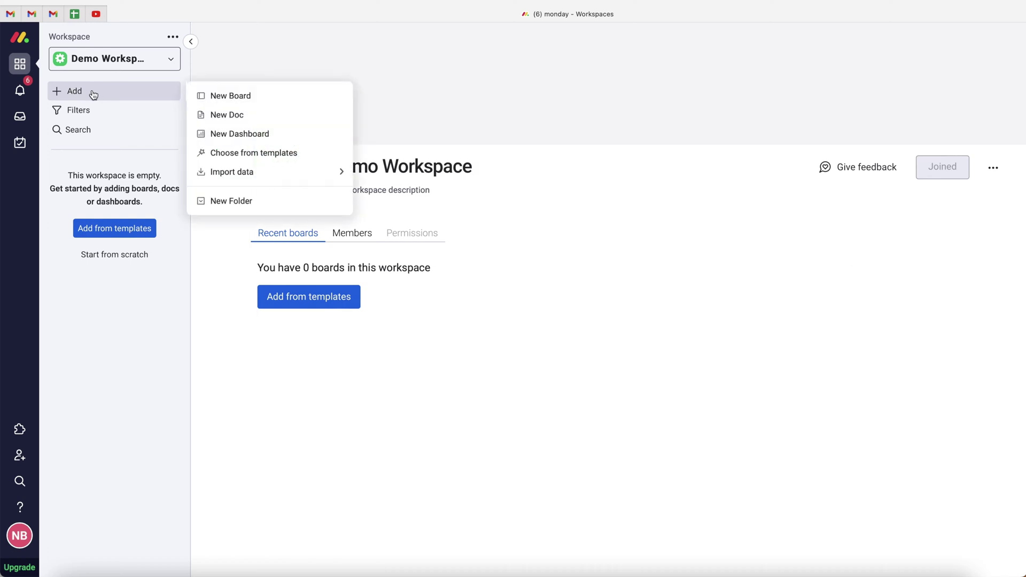
click(219, 97)
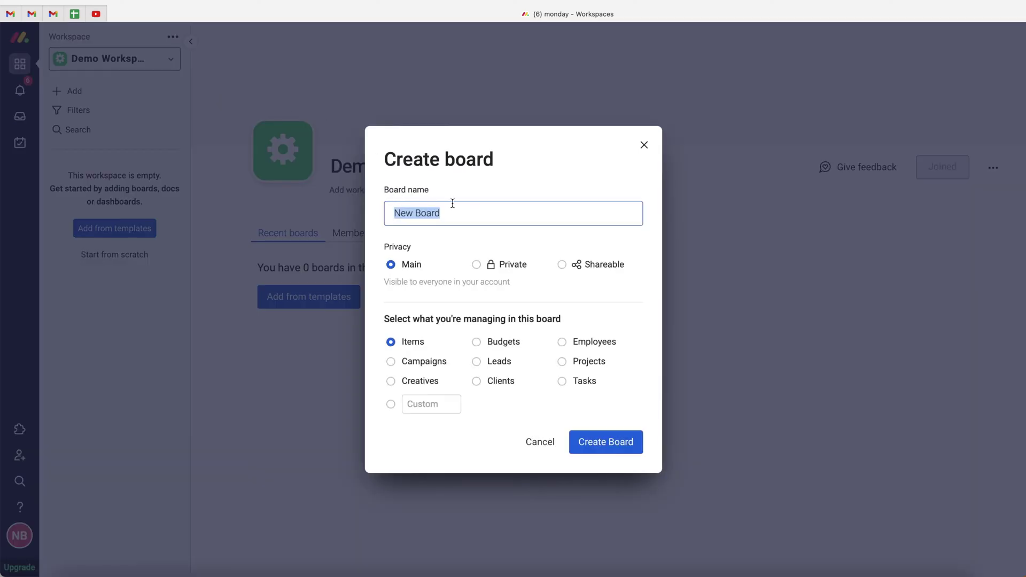
text(Nicks To Do List)
click(451, 242)
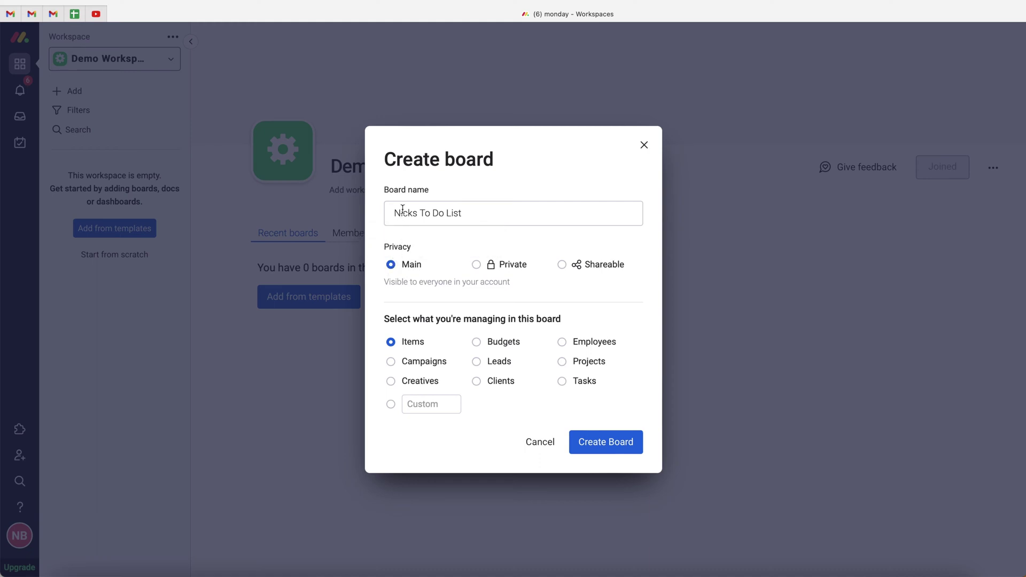
click(492, 268)
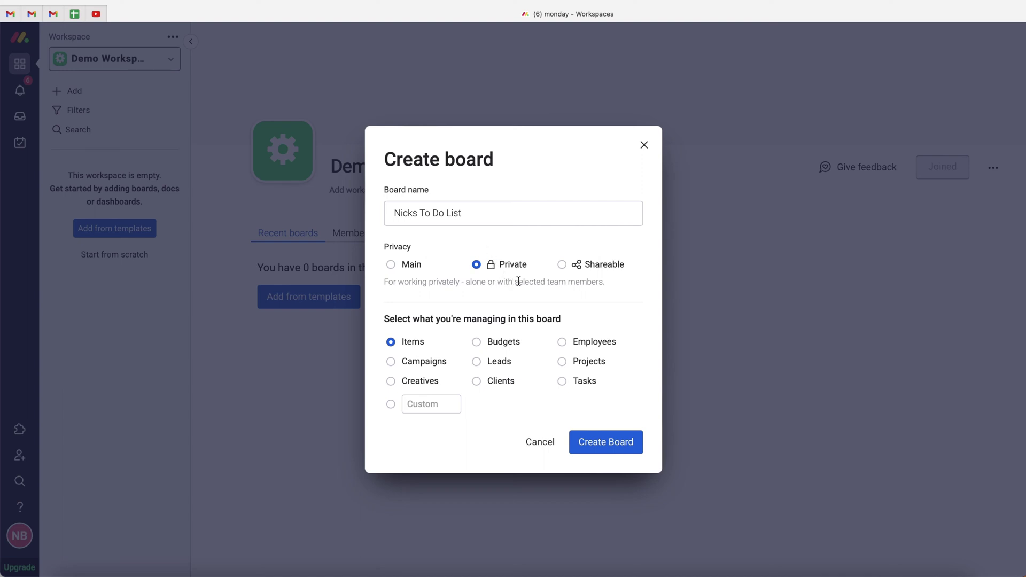
drag(515, 281, 606, 284)
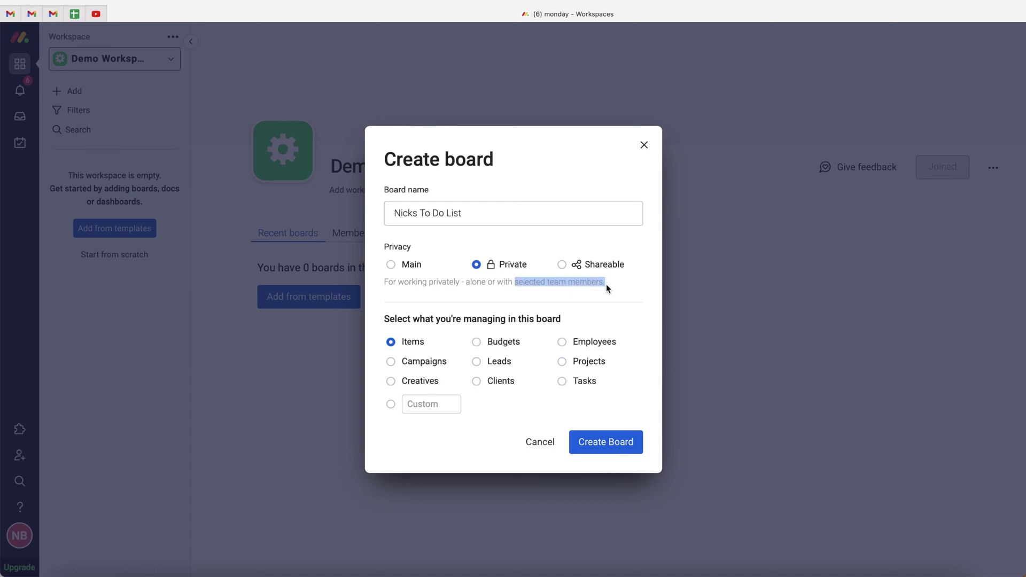
click(606, 282)
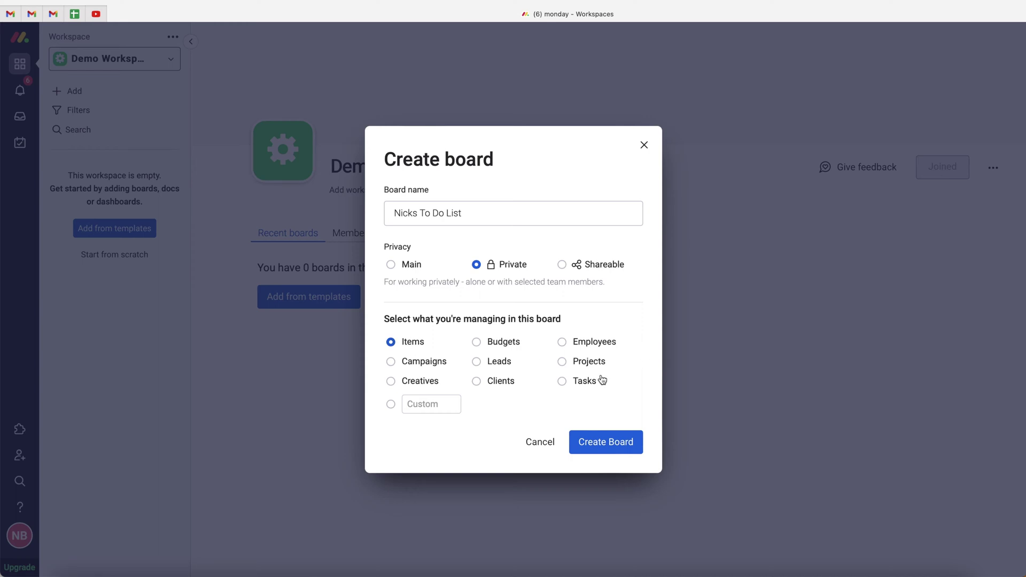
click(581, 383)
click(606, 442)
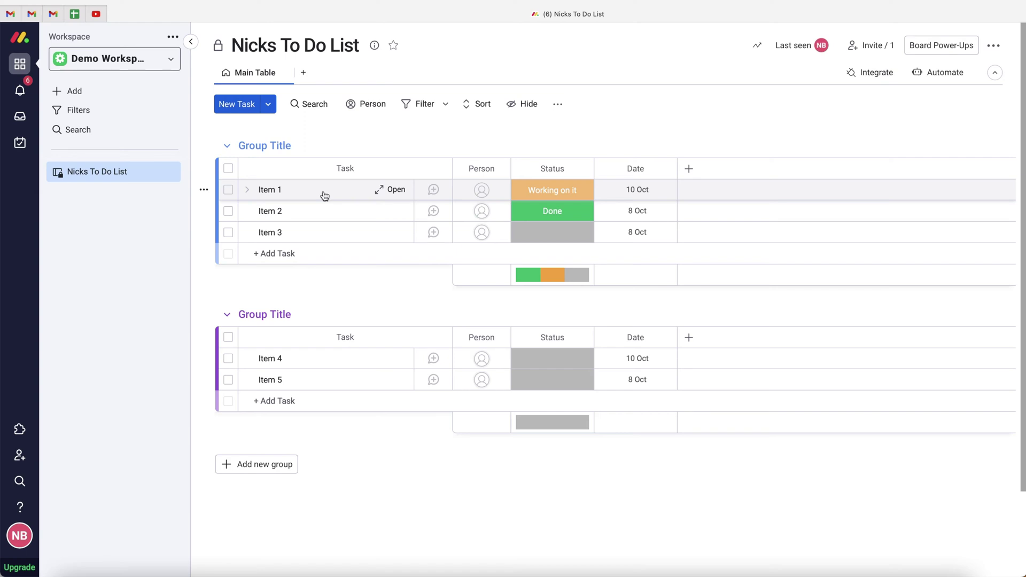
Step: Delete the sample tasks Item 1 to Item 5 from both groups of the board
click(228, 190)
click(228, 211)
click(228, 232)
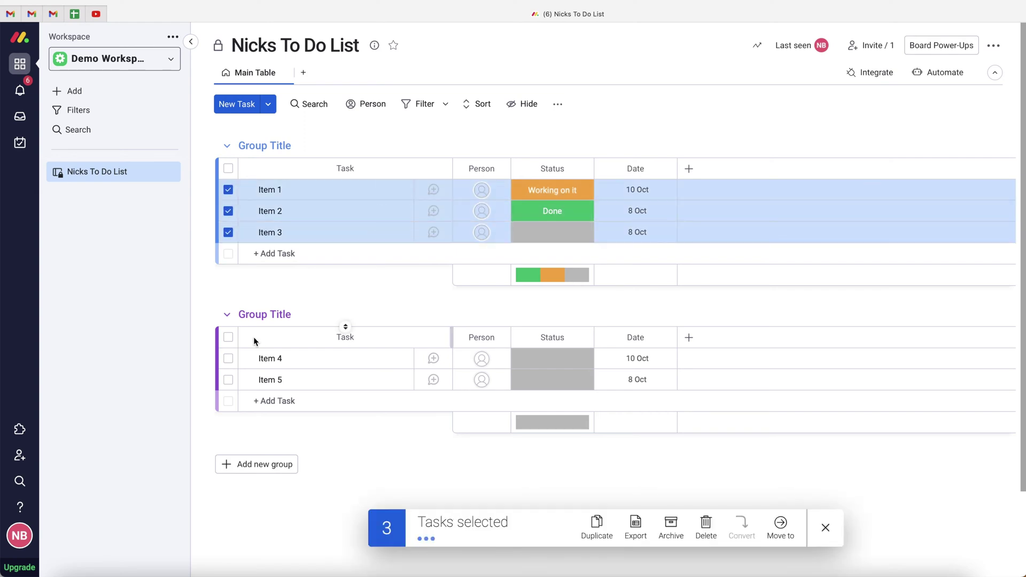
click(229, 359)
click(228, 380)
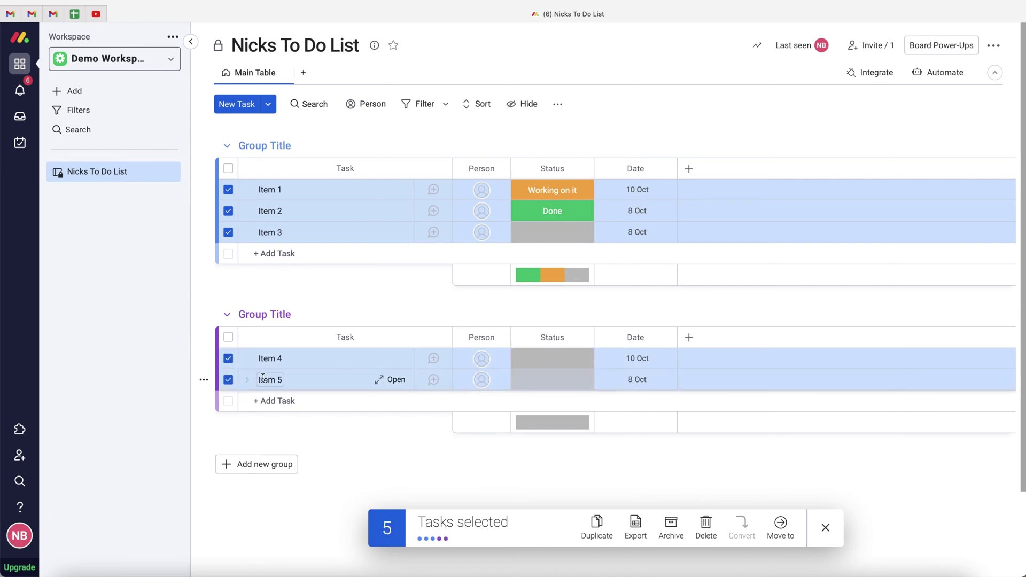
click(702, 526)
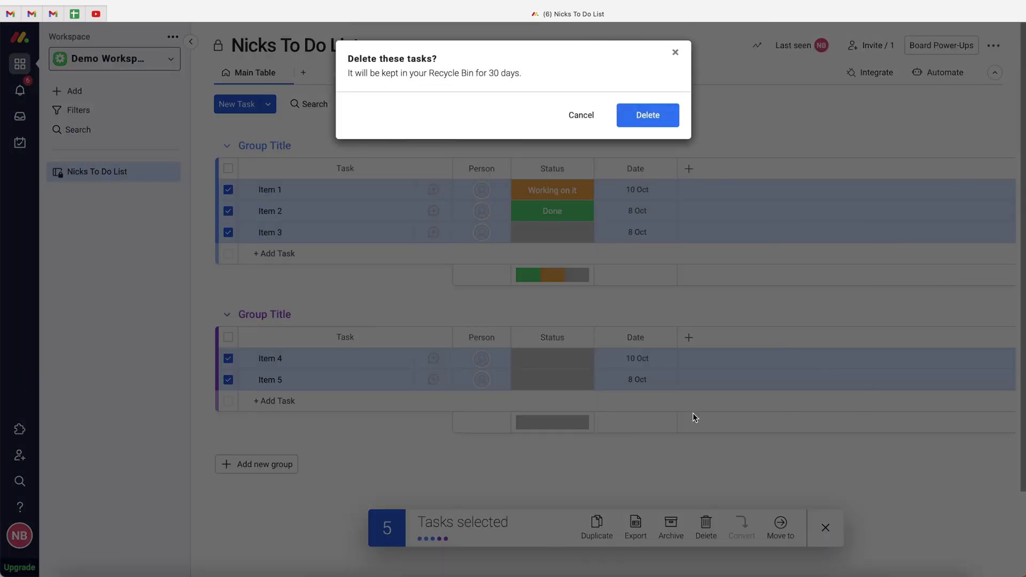
click(652, 116)
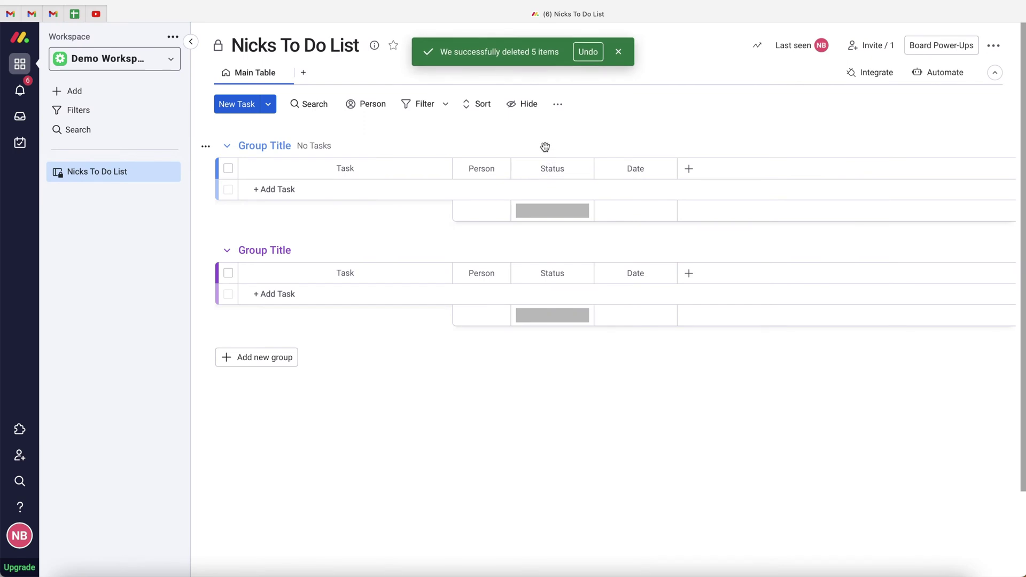
Step: Rename the first group "To Do" and the second group "Doing"
click(273, 147)
click(315, 131)
click(294, 145)
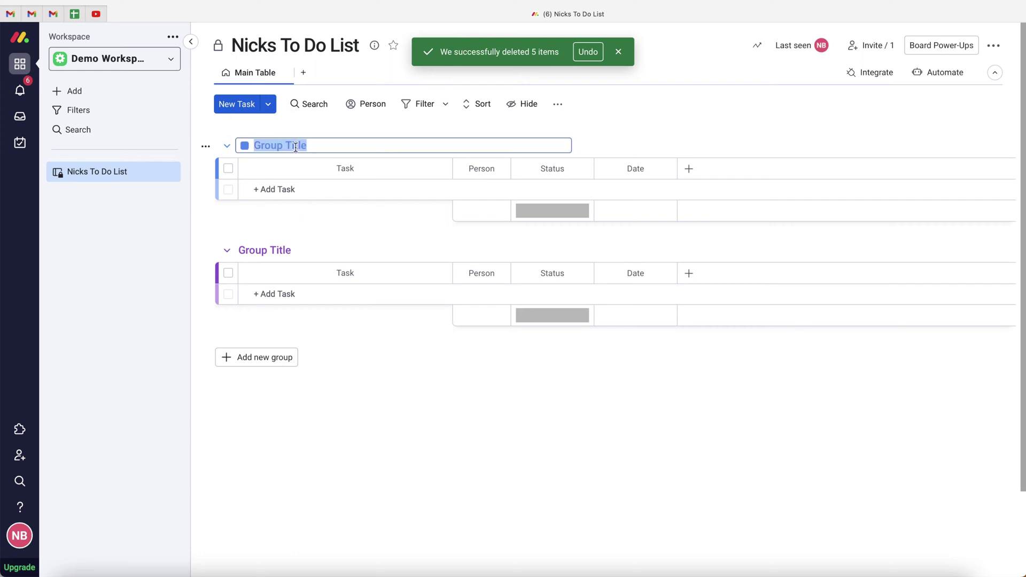
text(To Do)
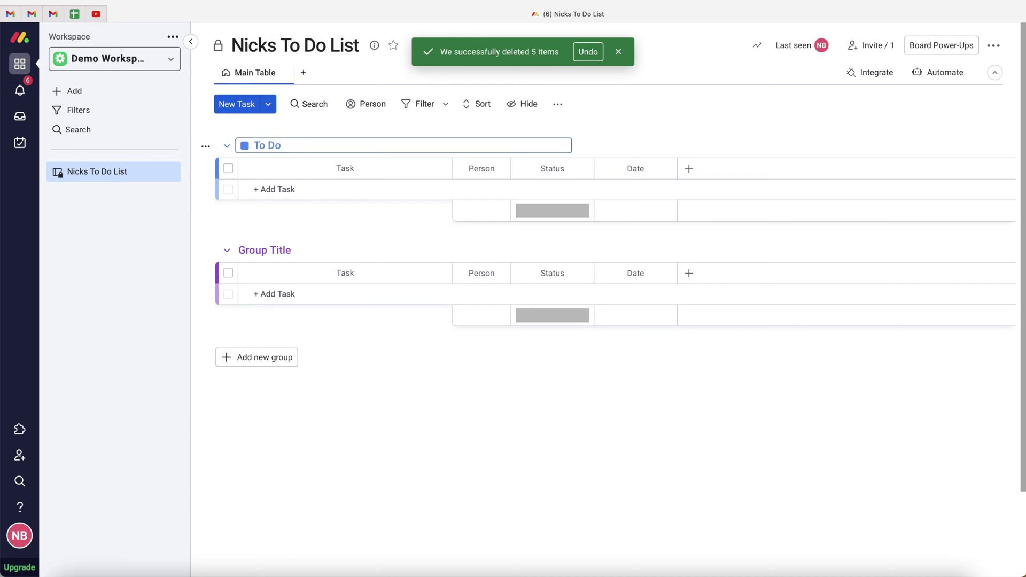
click(277, 251)
text(Doing)
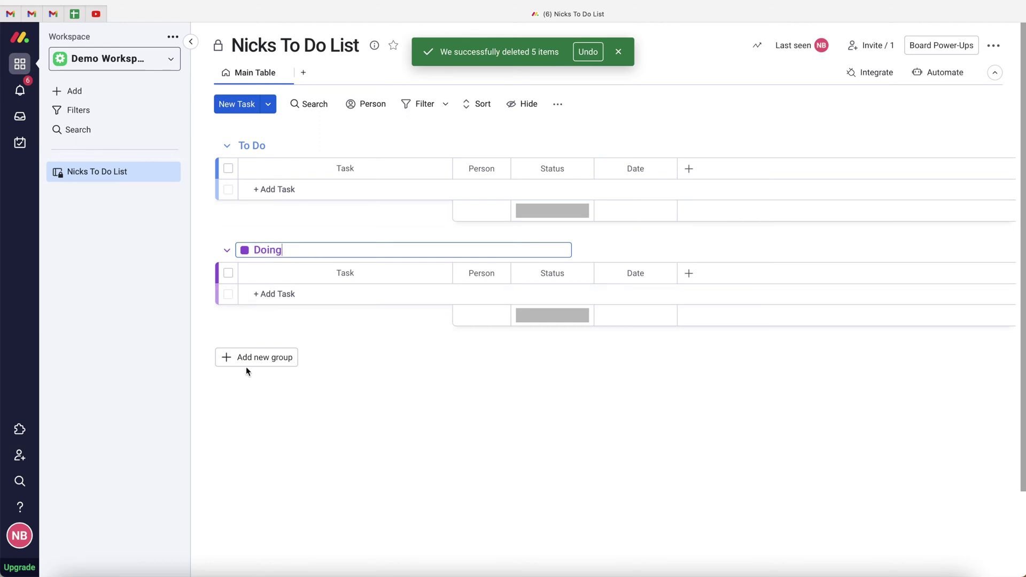
Step: Add a third group named "Completed" and set its colour to light green
click(248, 359)
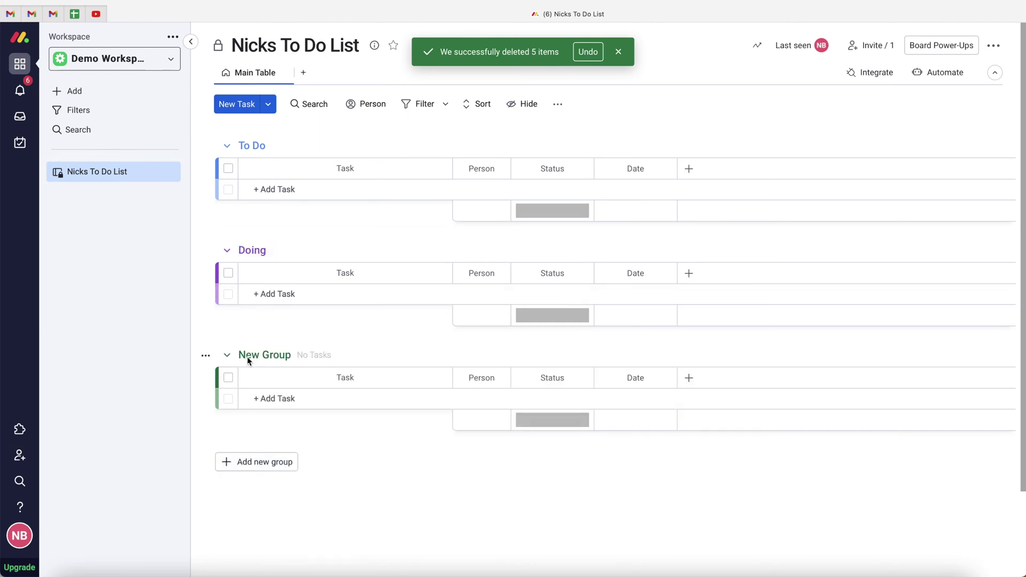
triple_click(261, 354)
text(Completed)
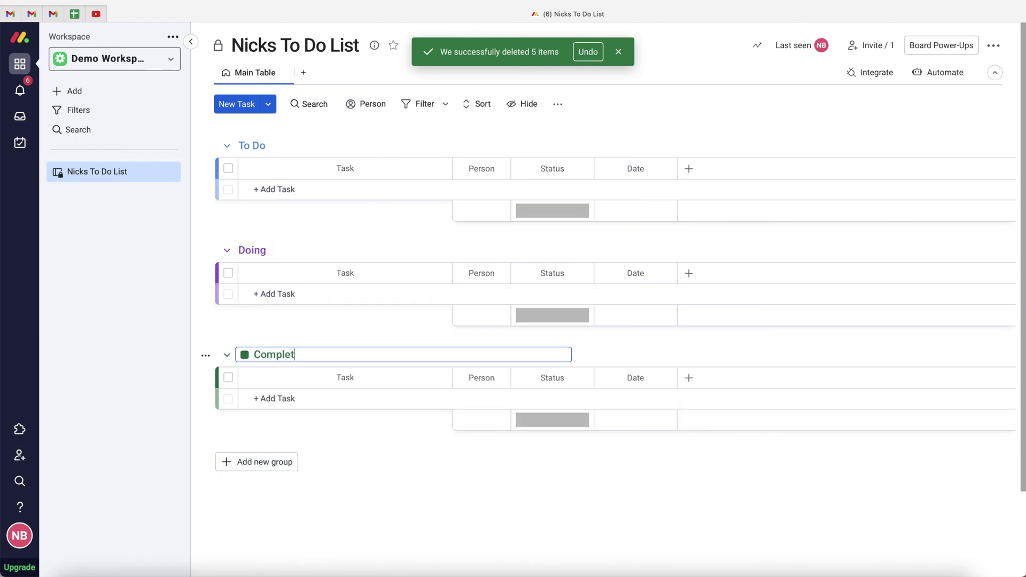
click(246, 356)
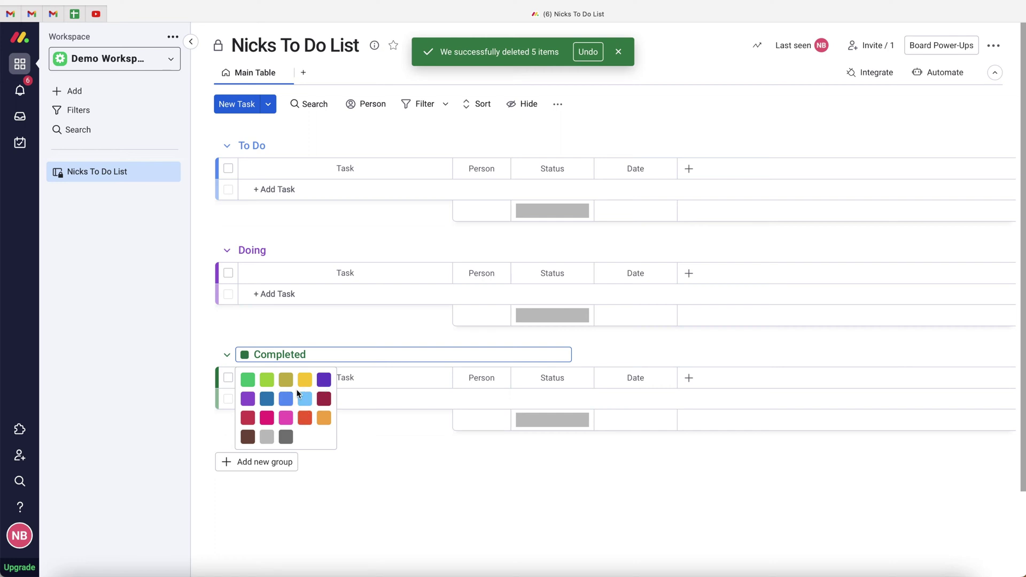
click(248, 380)
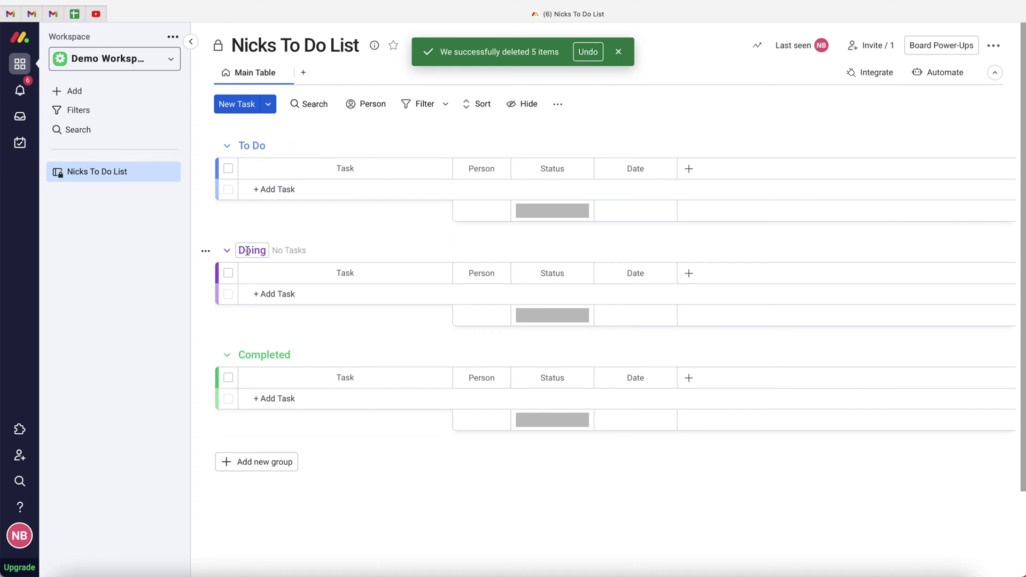
Step: Add a task named "Example" to the To Do group and check its assignee options
click(271, 196)
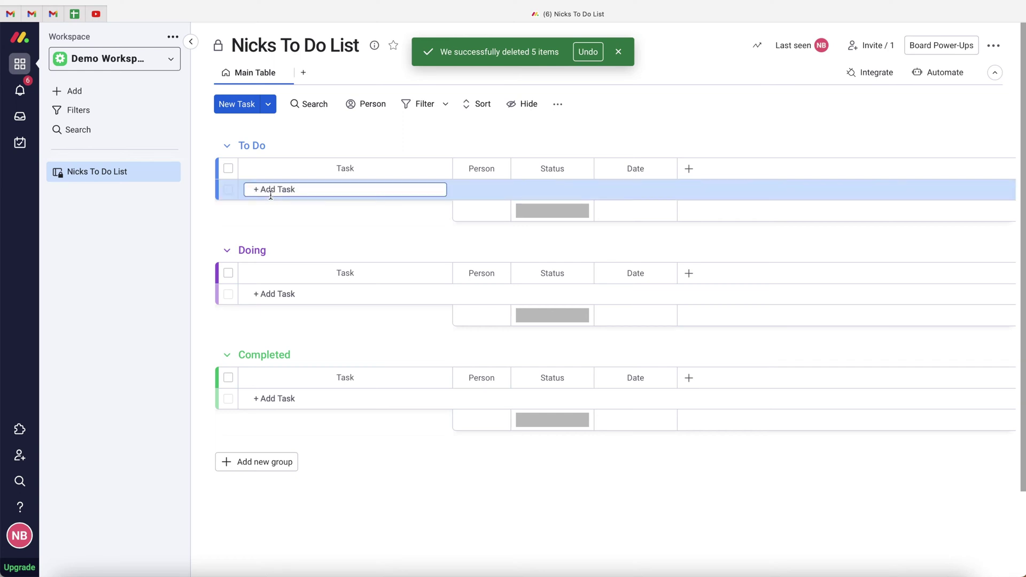
text(Example)
key(Return)
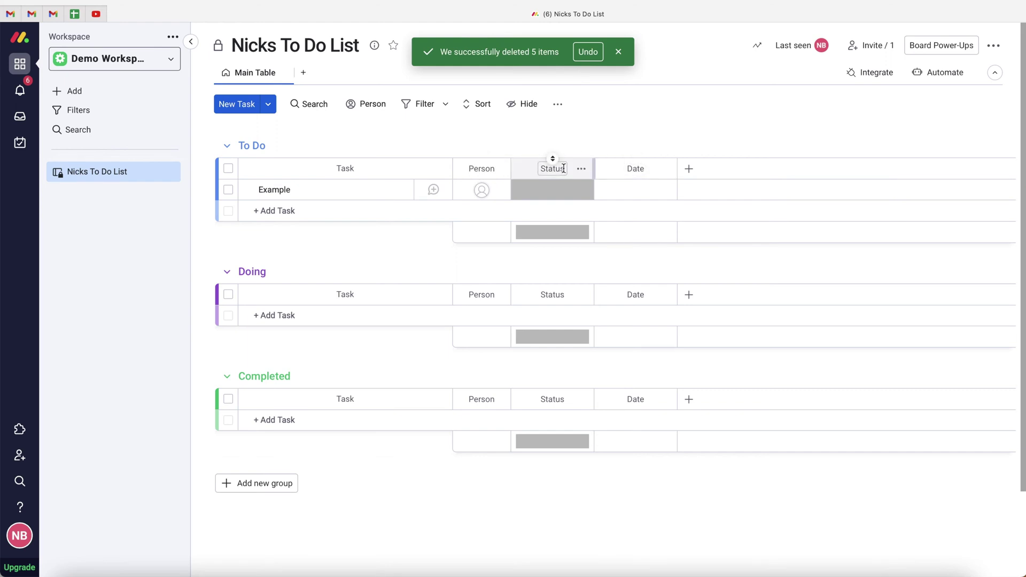
click(481, 191)
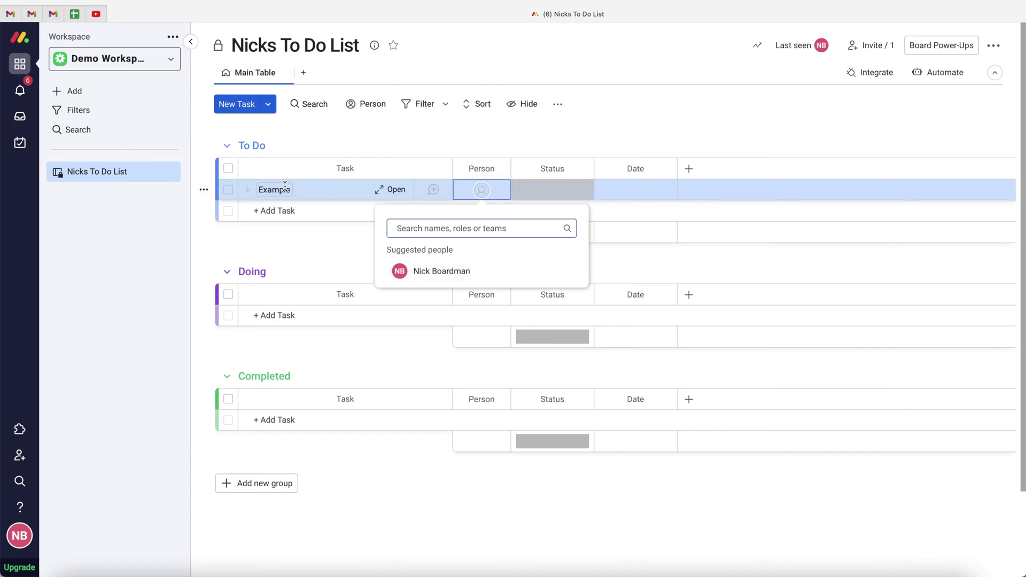
click(483, 141)
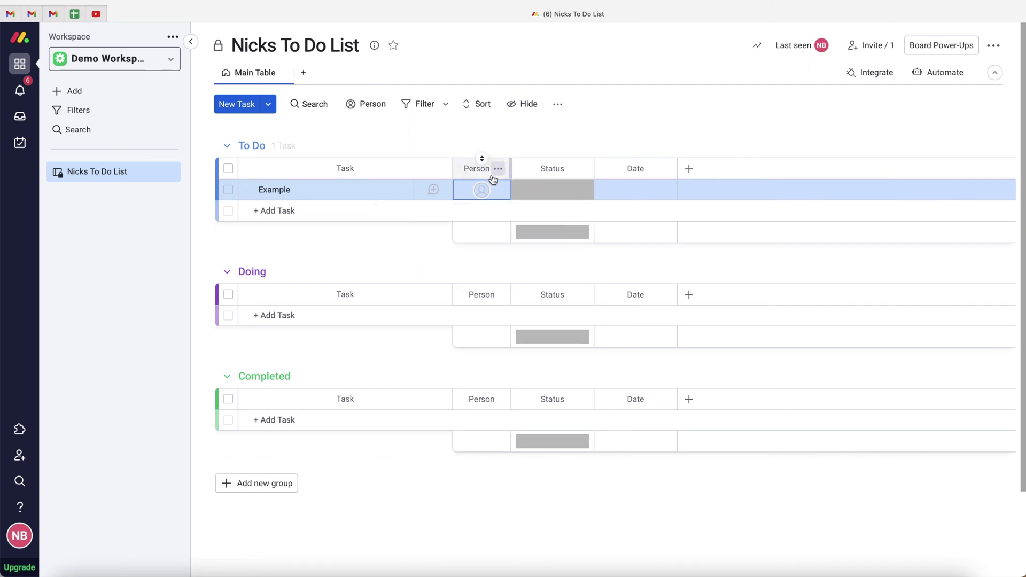
Step: In the status labels, put the grey default label first, name it "To Do" and remove the "Working on it" label
click(563, 192)
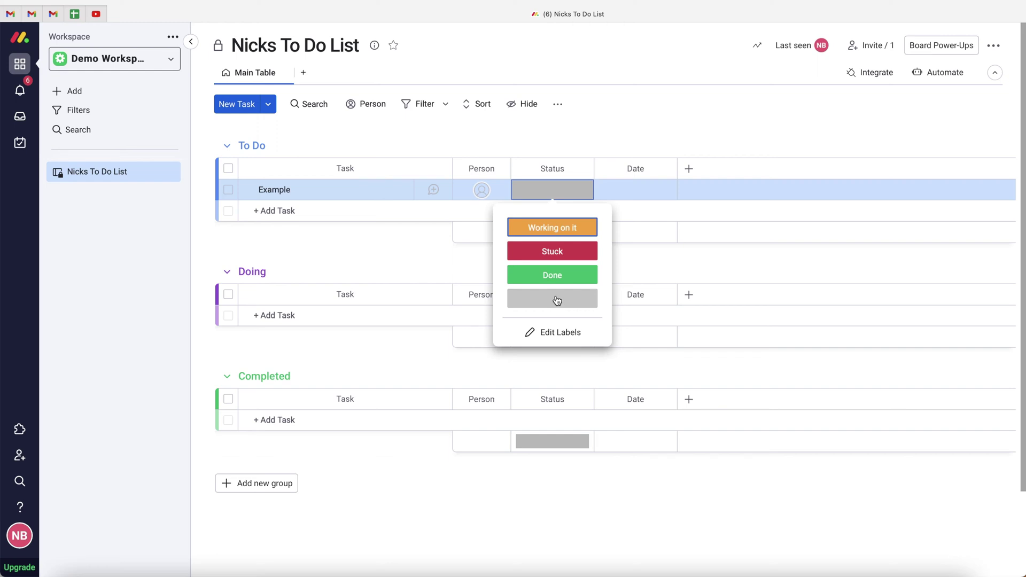
click(541, 334)
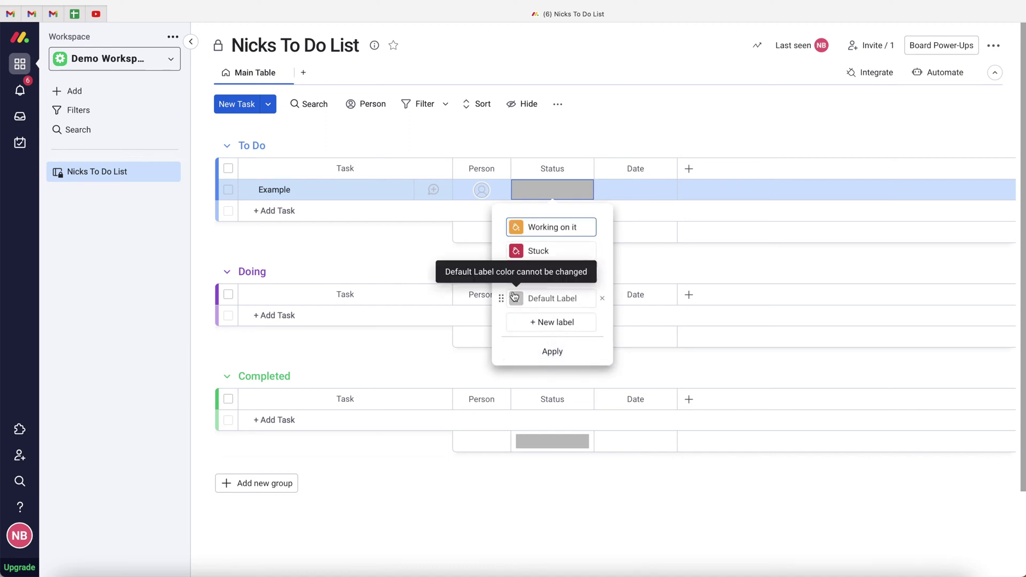
drag(502, 299, 502, 227)
click(542, 228)
text(T)
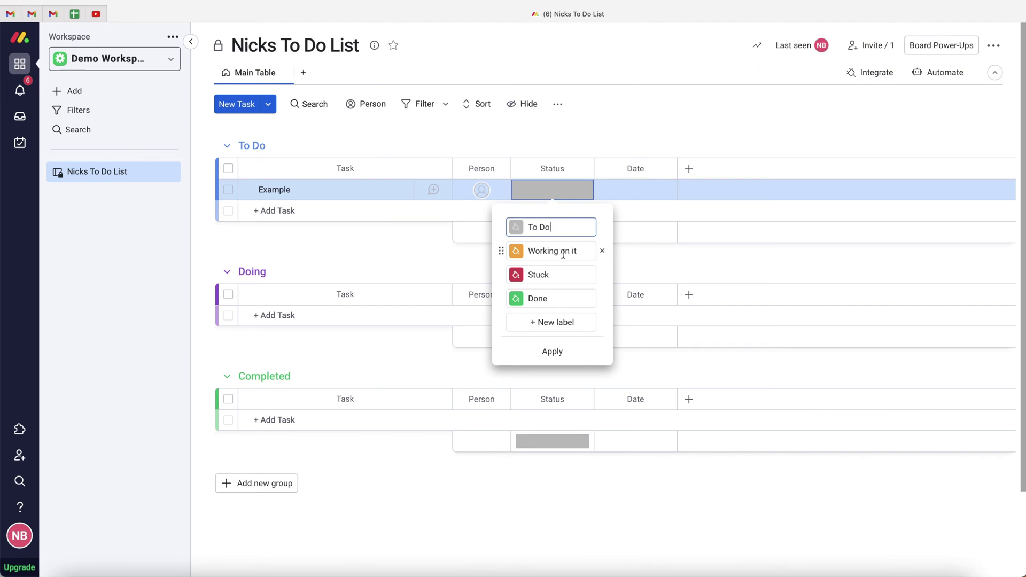
text(o Do)
click(602, 251)
Step: Rename the "Stuck" status label to "Doing" and change its colour to dark purple
double_click(565, 247)
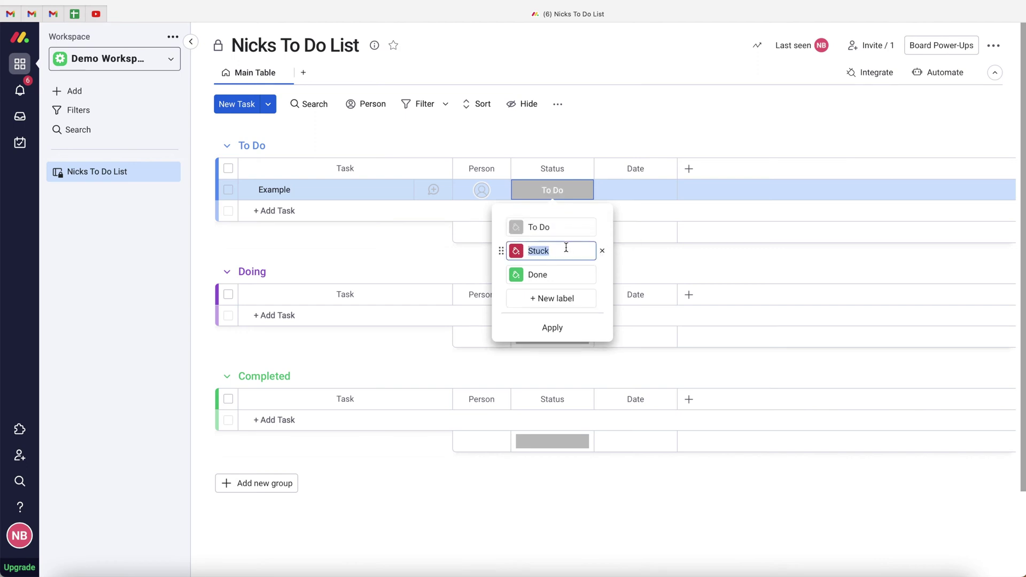
text(Doing)
click(516, 253)
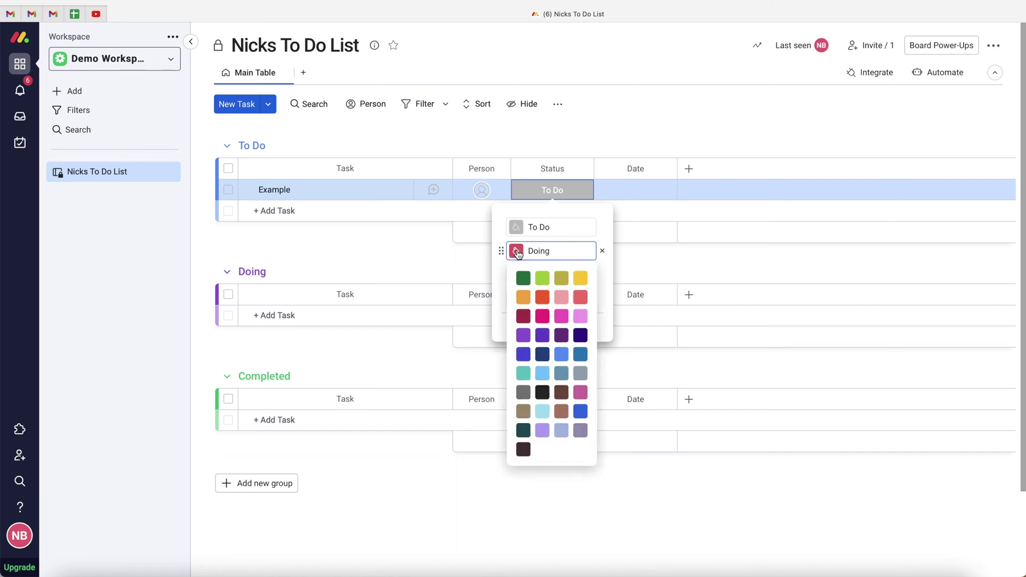
click(542, 335)
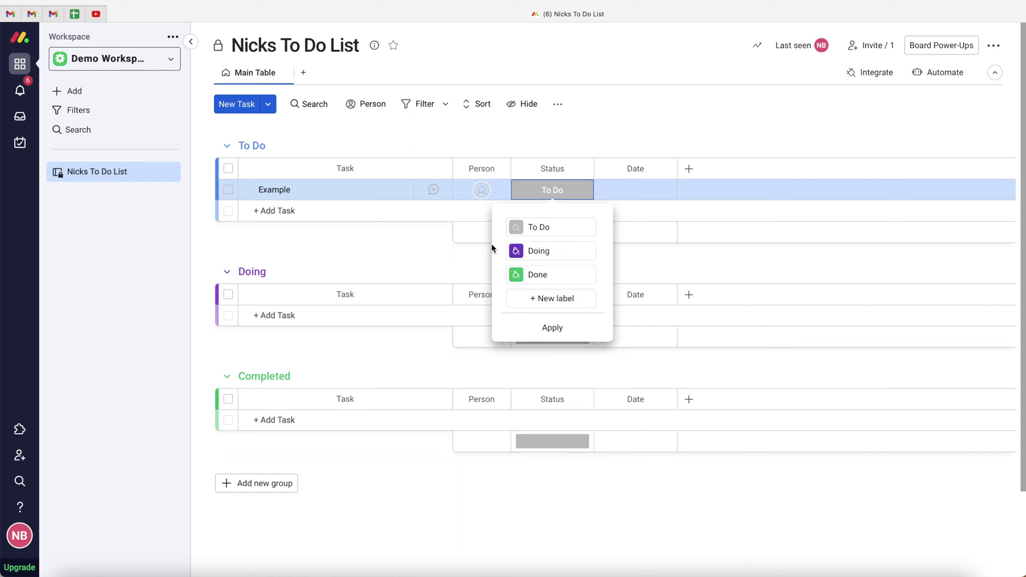
Step: Rename the "Done" status label to "Completed" and apply the label changes
click(534, 274)
double_click(535, 275)
text(Completed)
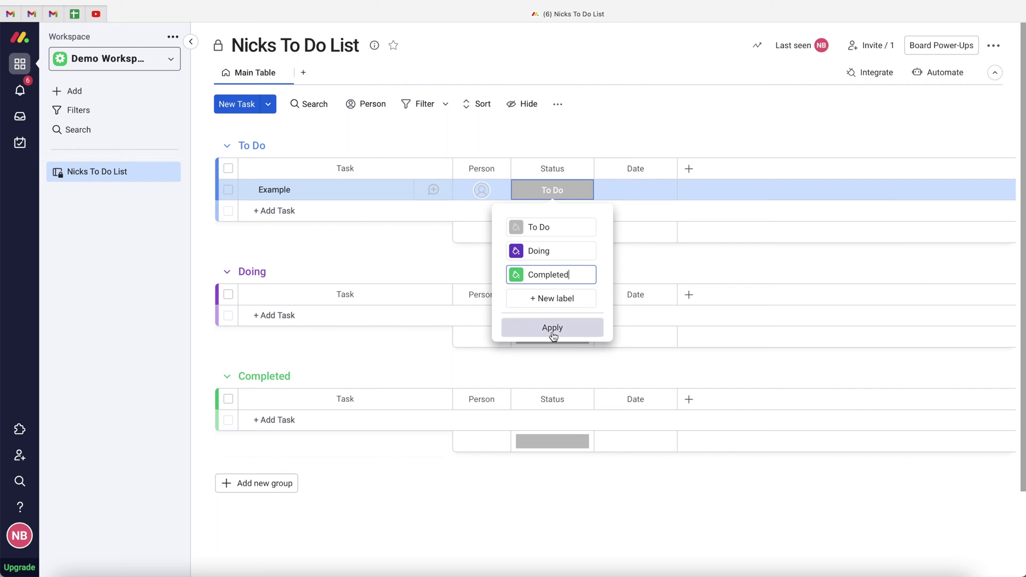
click(552, 331)
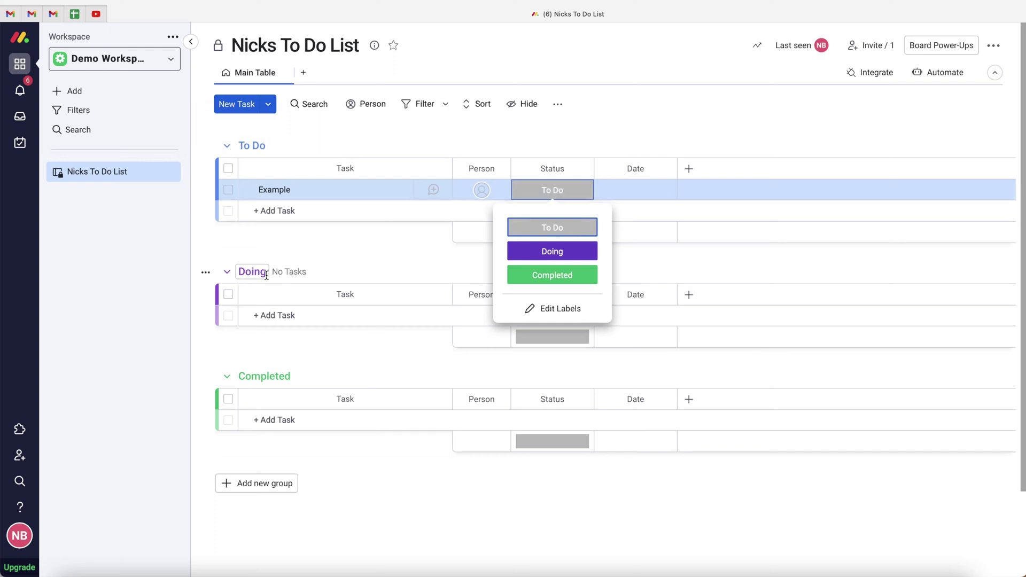
click(636, 163)
Step: Set the Example task's date to 15 October 2022
click(634, 191)
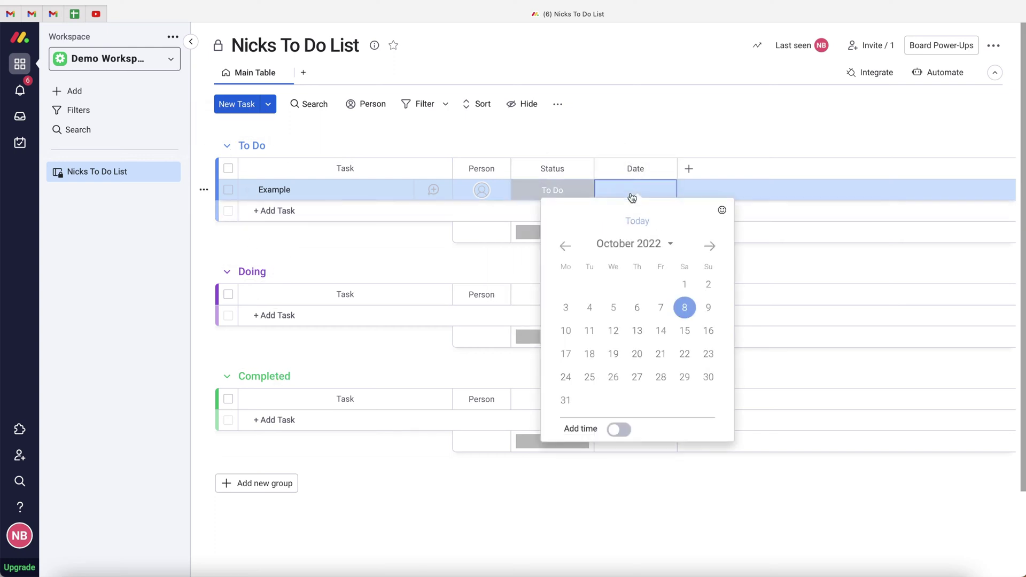
click(687, 331)
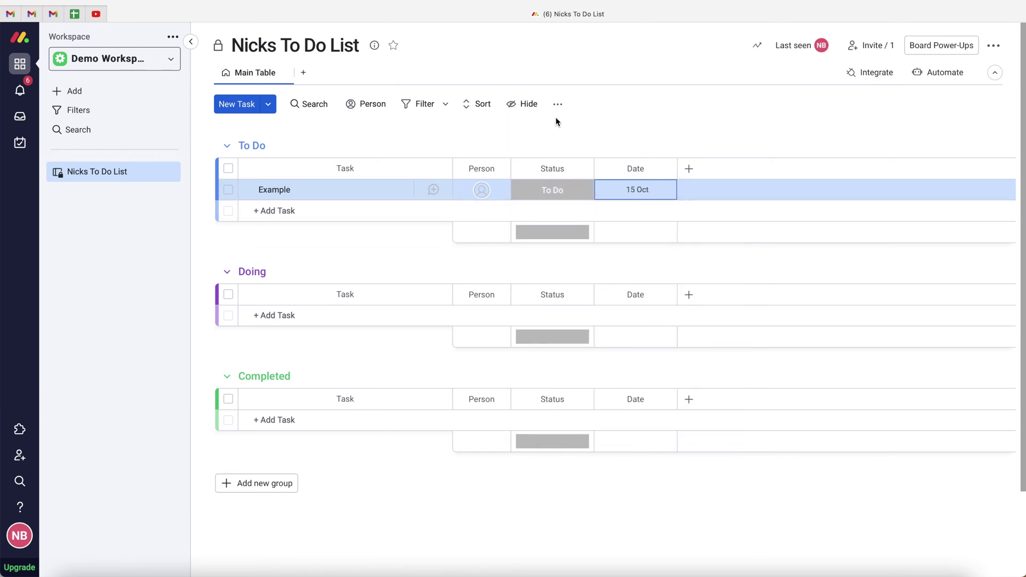
click(641, 122)
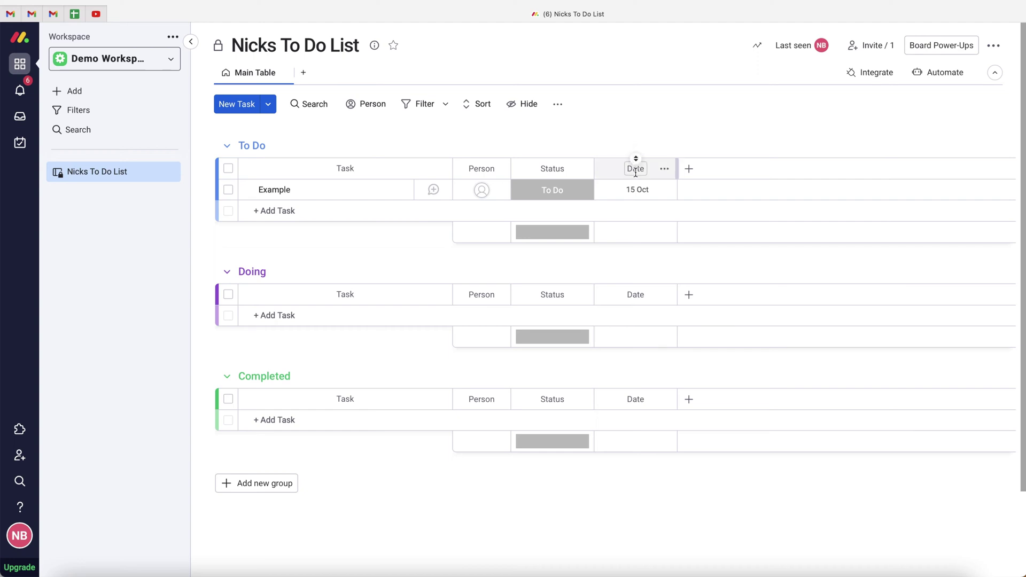
Step: Set the Date column as a deadline, connecting it with the Status column and the Person column
click(666, 171)
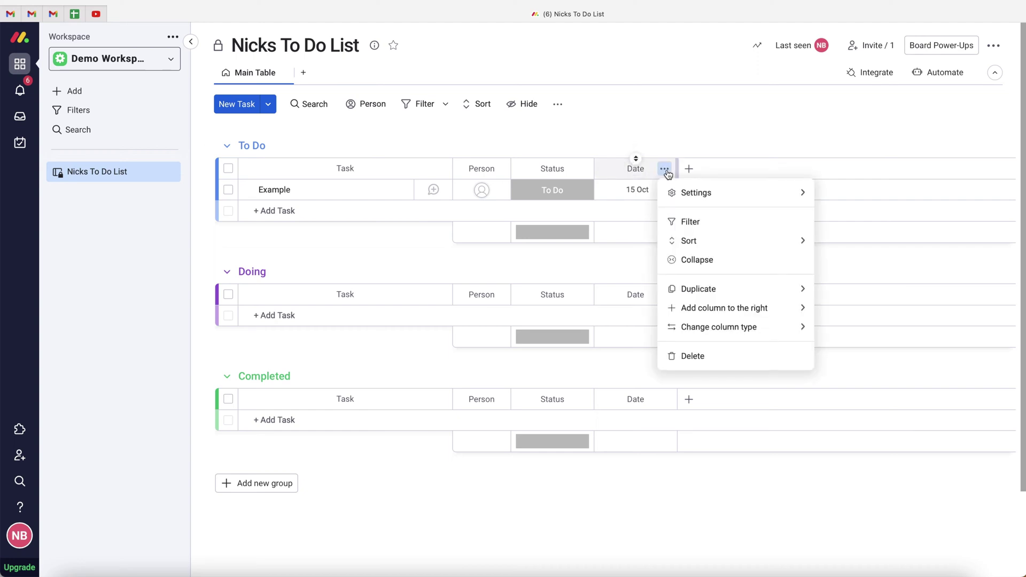
mouse_move(706, 196)
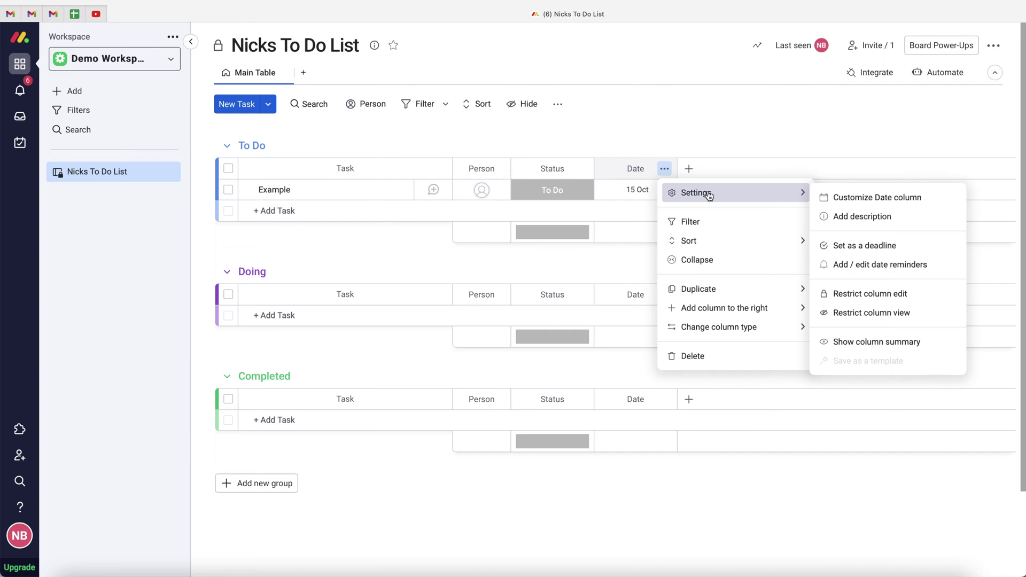
click(863, 249)
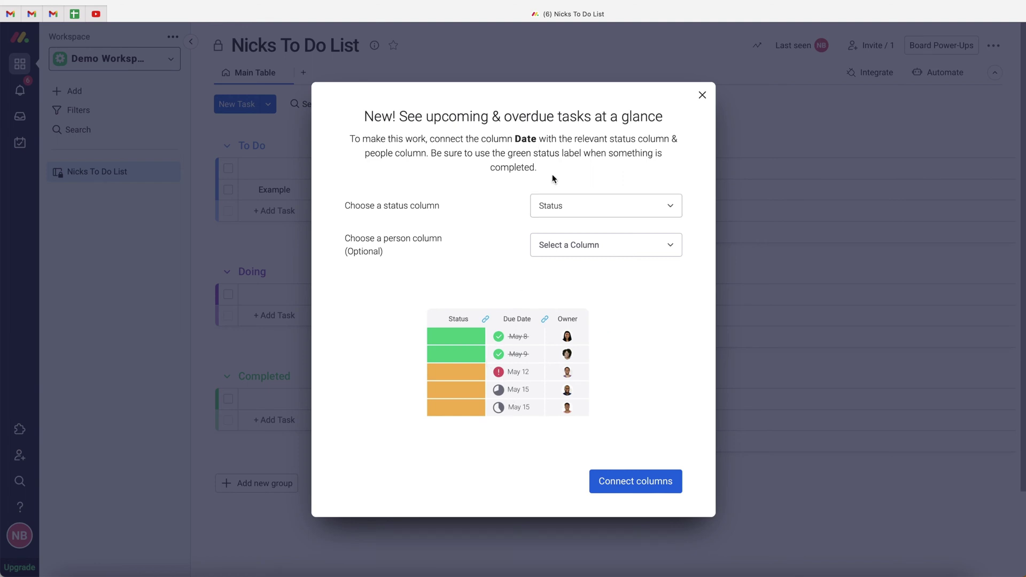
click(618, 206)
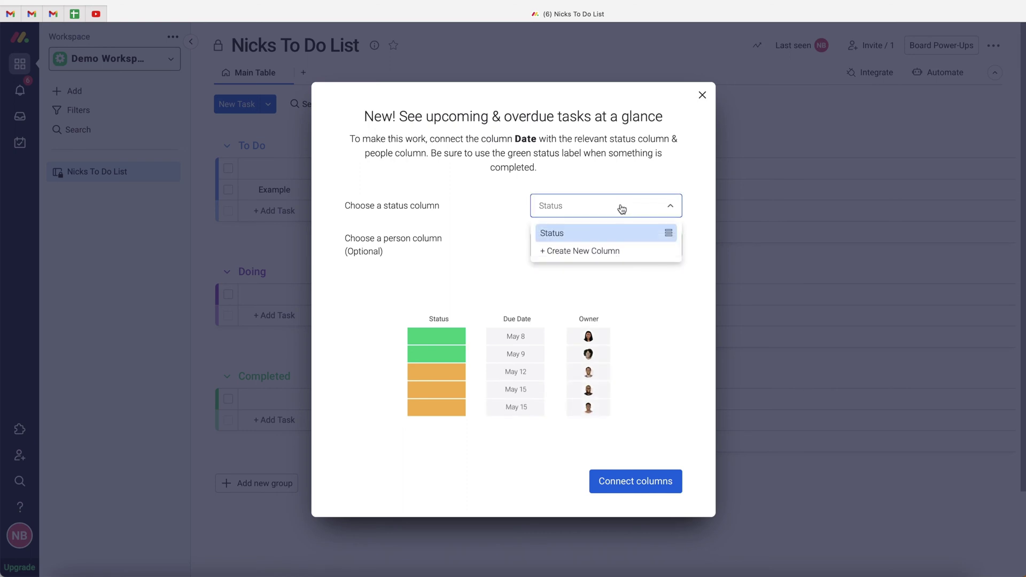
click(591, 232)
click(580, 252)
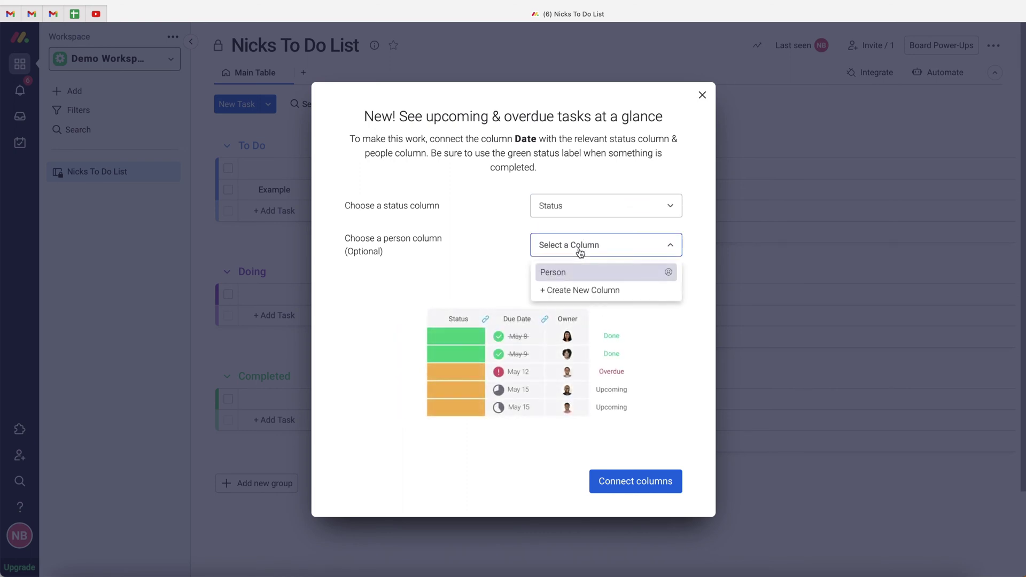
click(571, 279)
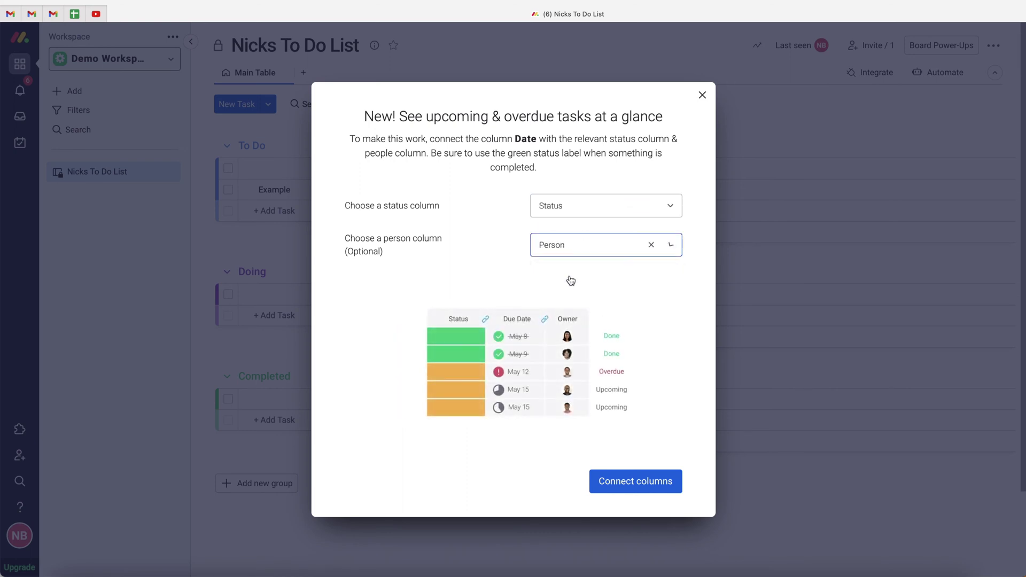
click(653, 484)
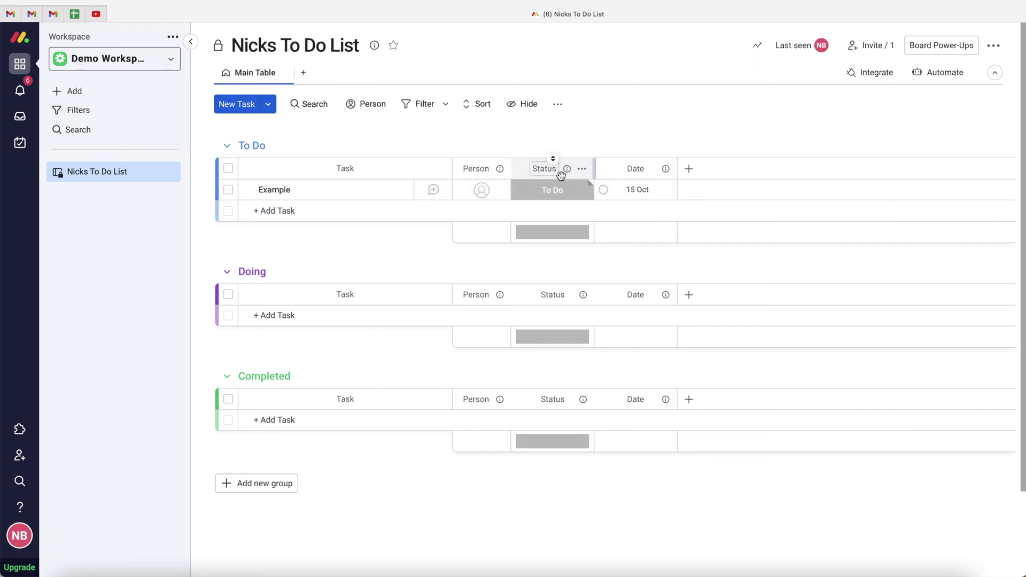
Step: Try the deadline tracking by switching the Example task's status to Completed and back to To Do
click(573, 194)
click(571, 275)
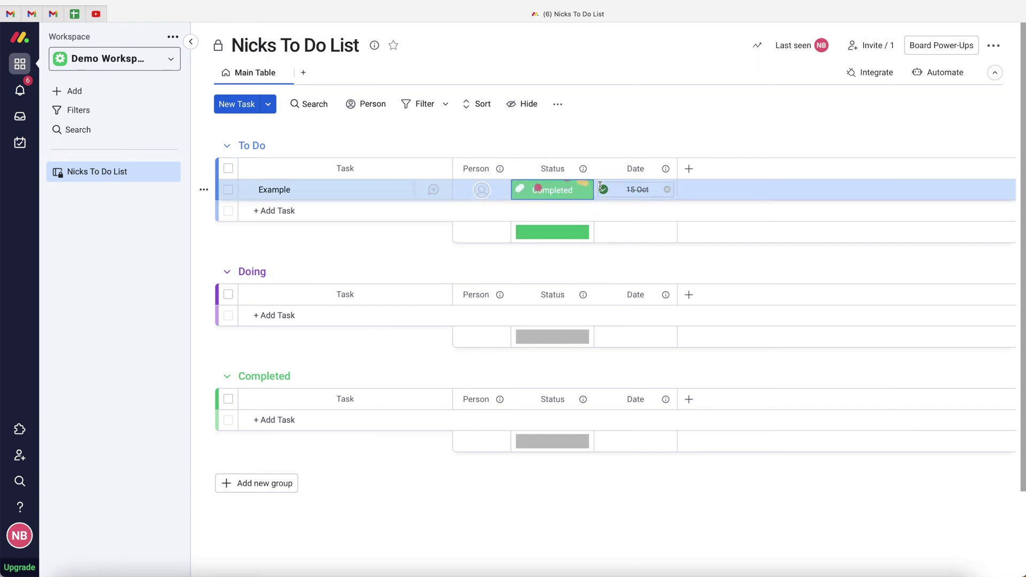
click(545, 191)
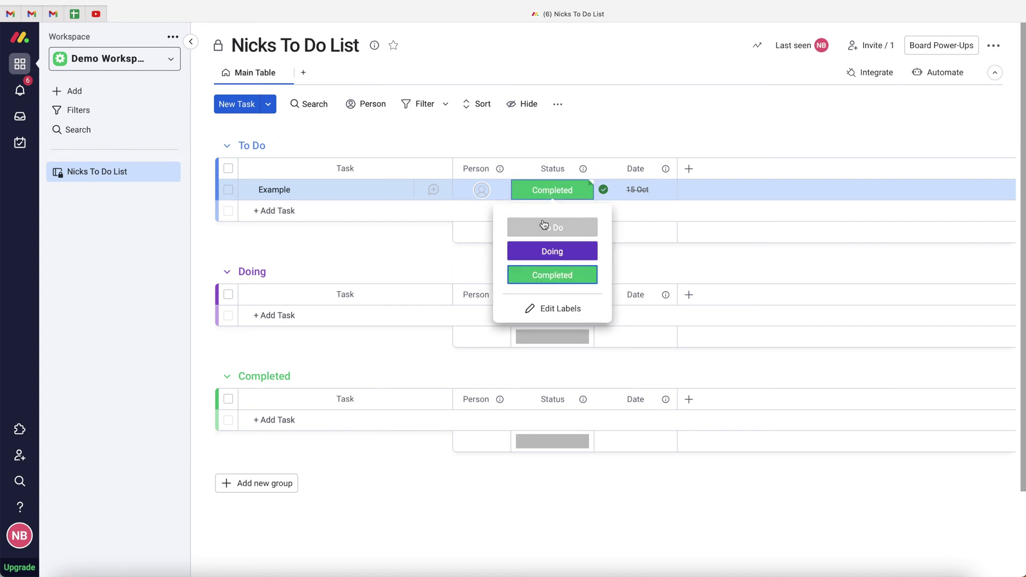
click(546, 220)
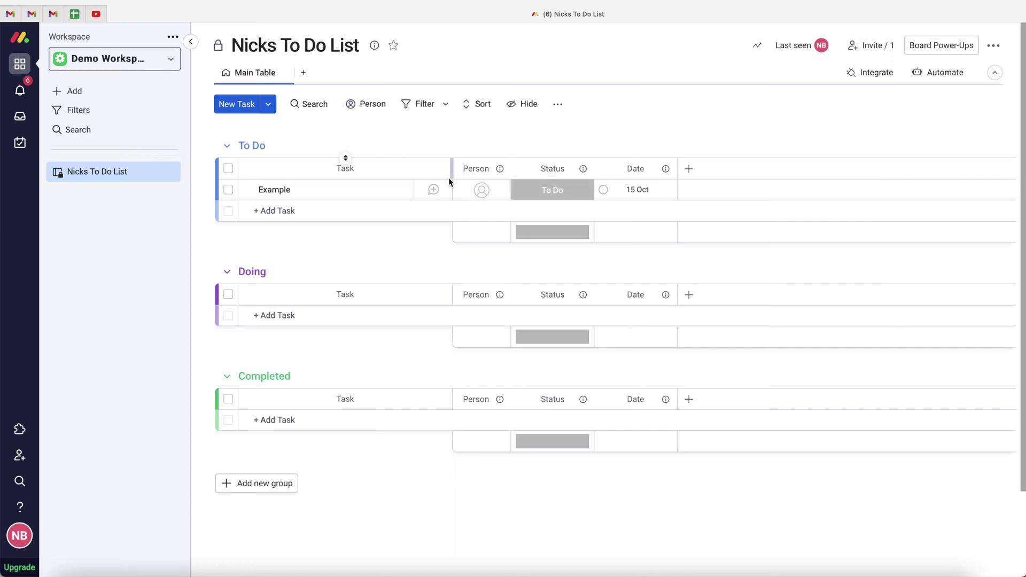
mouse_move(310, 190)
mouse_down()
mouse_move(311, 300)
mouse_move(294, 193)
mouse_move(305, 191)
mouse_up()
click(289, 189)
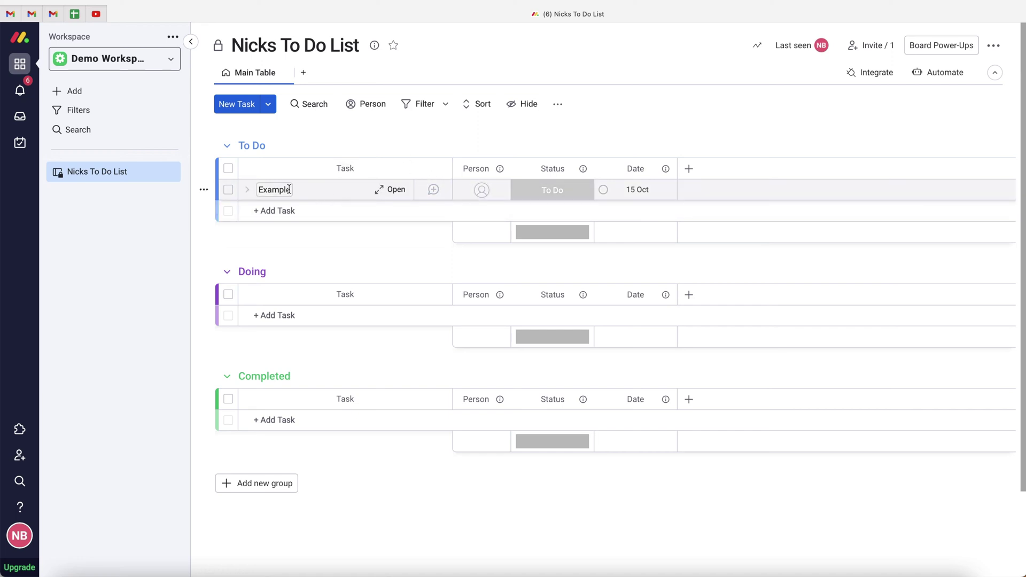
key(Return)
Step: Start a custom automation triggered when an item is created, with assigning a person as its action
click(928, 74)
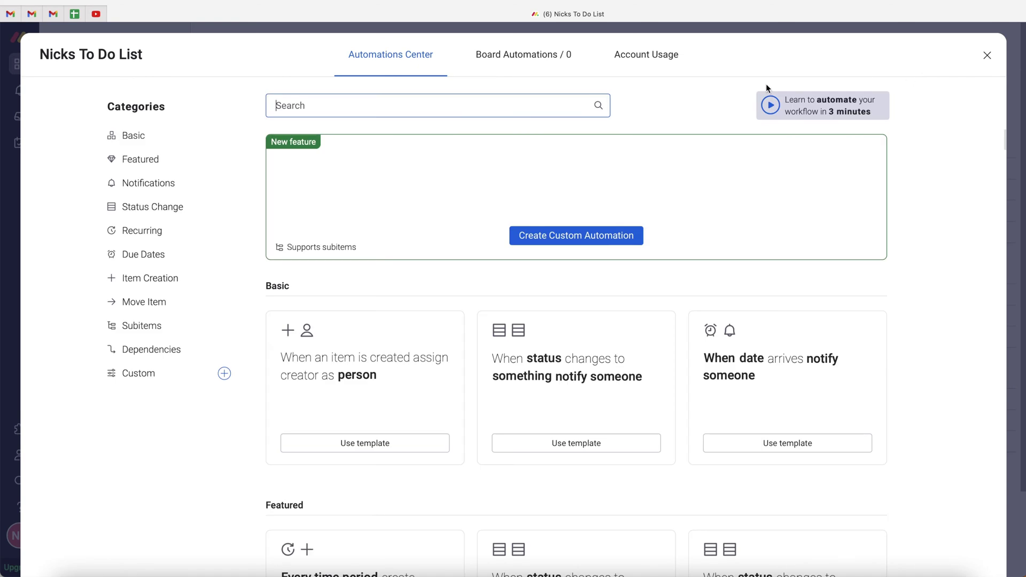
click(556, 234)
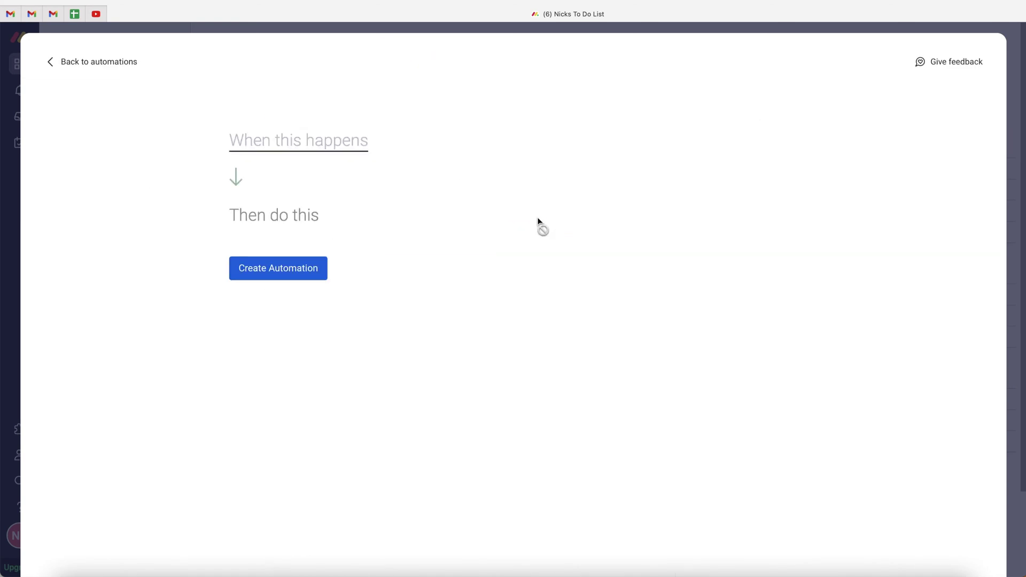
click(259, 141)
click(278, 309)
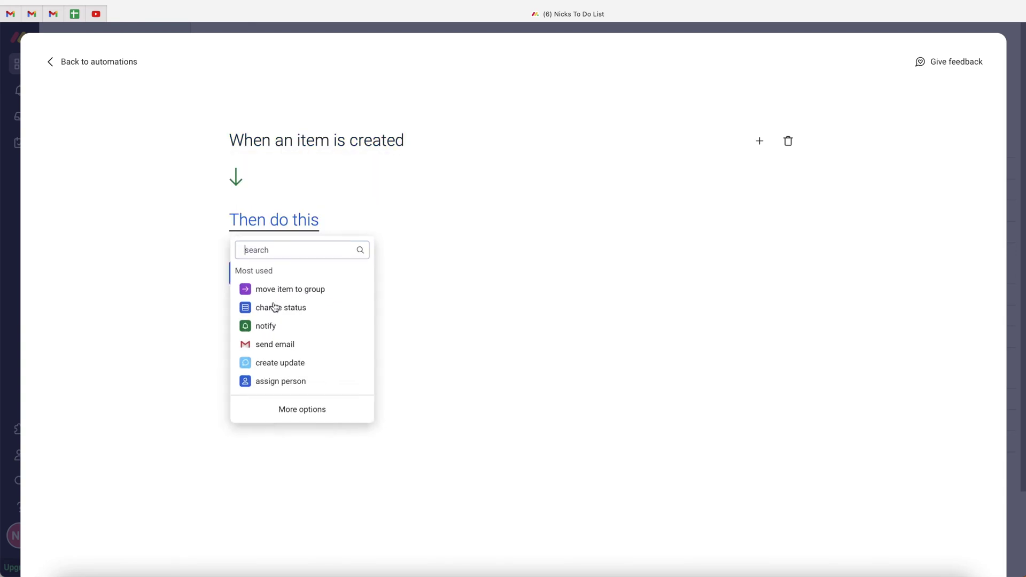
click(275, 387)
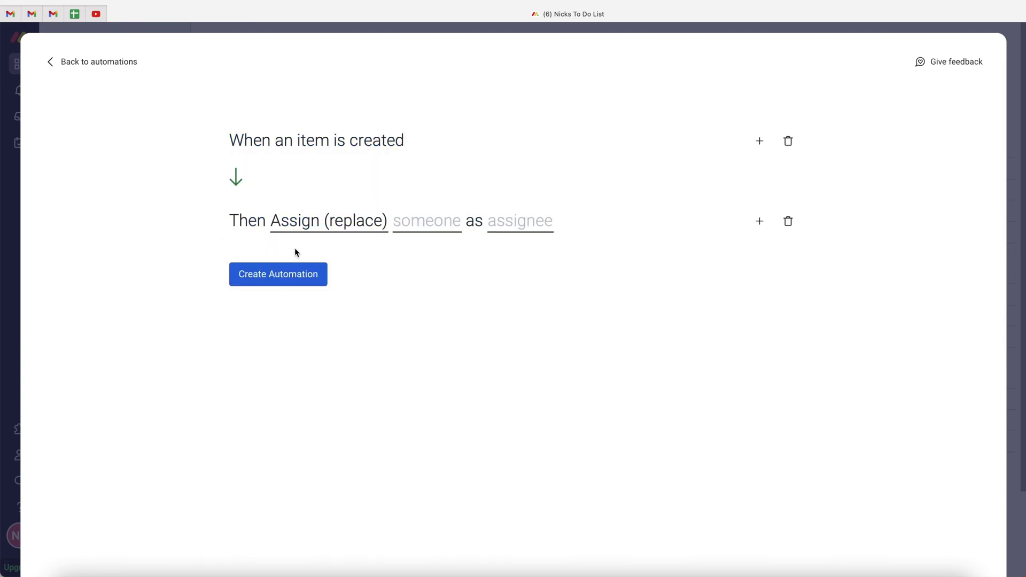
Step: Choose the board owner as the one assigned in the Person column and create the automation
click(427, 222)
click(431, 278)
click(514, 223)
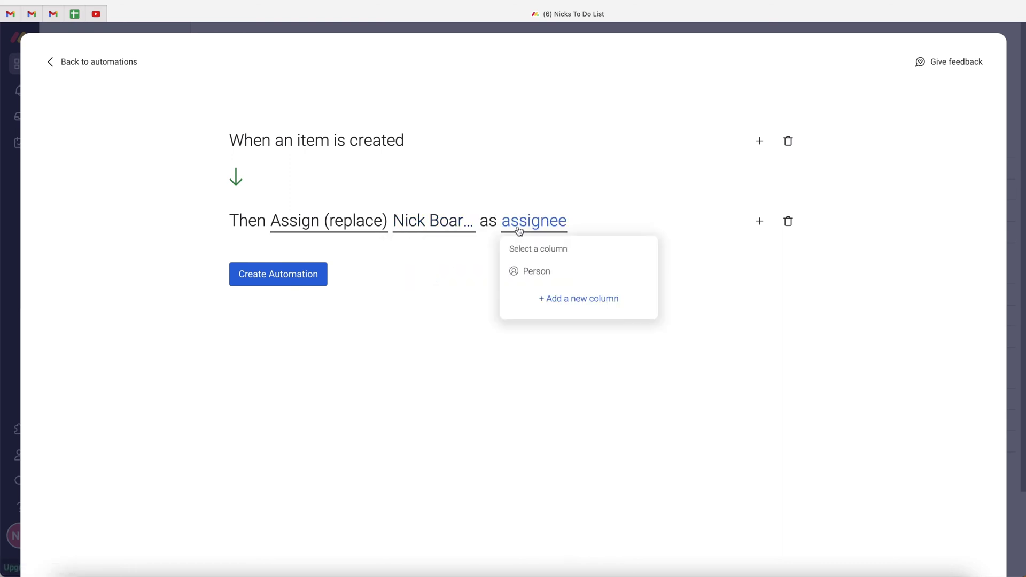
click(525, 274)
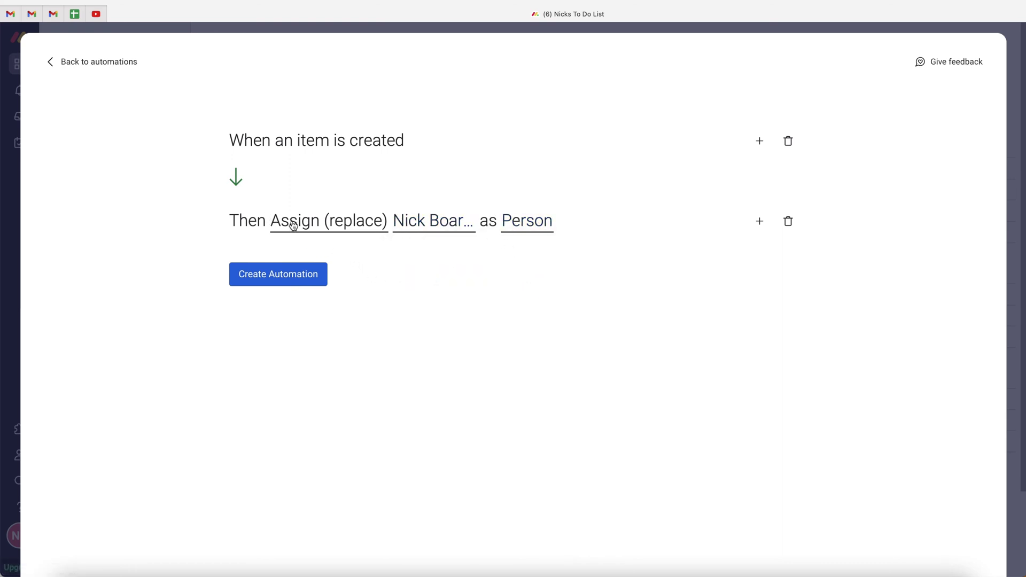
click(271, 280)
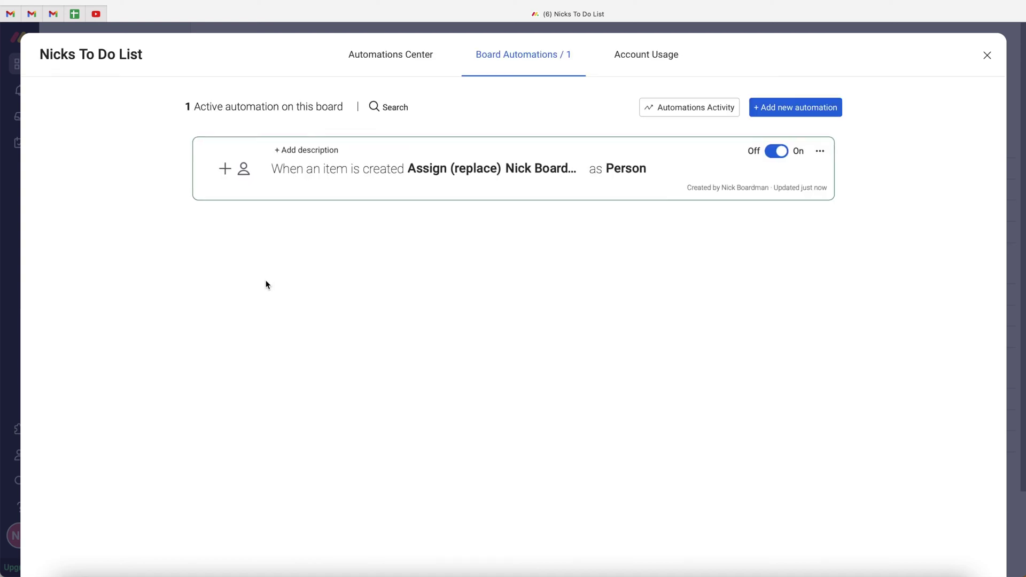
click(988, 59)
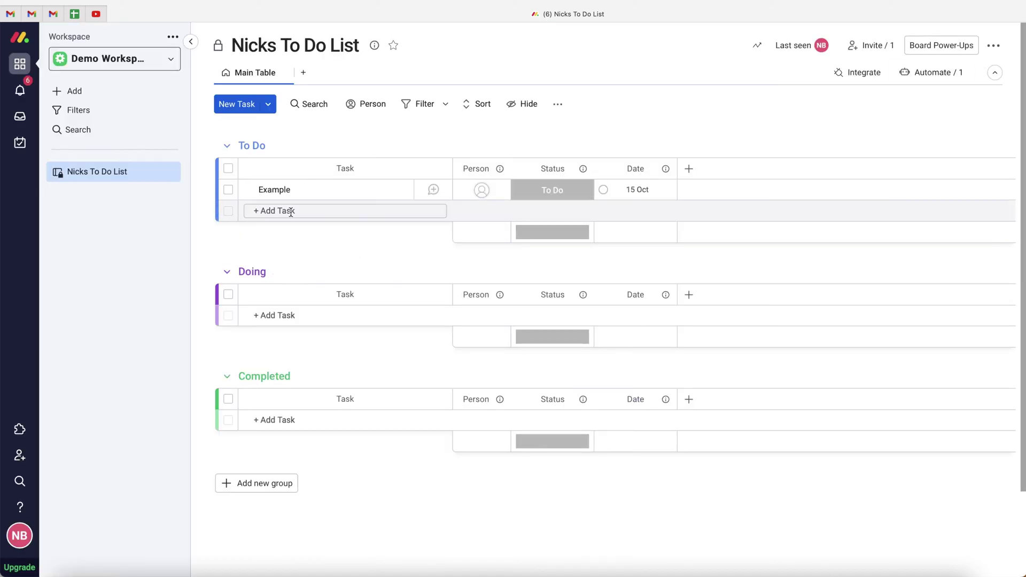
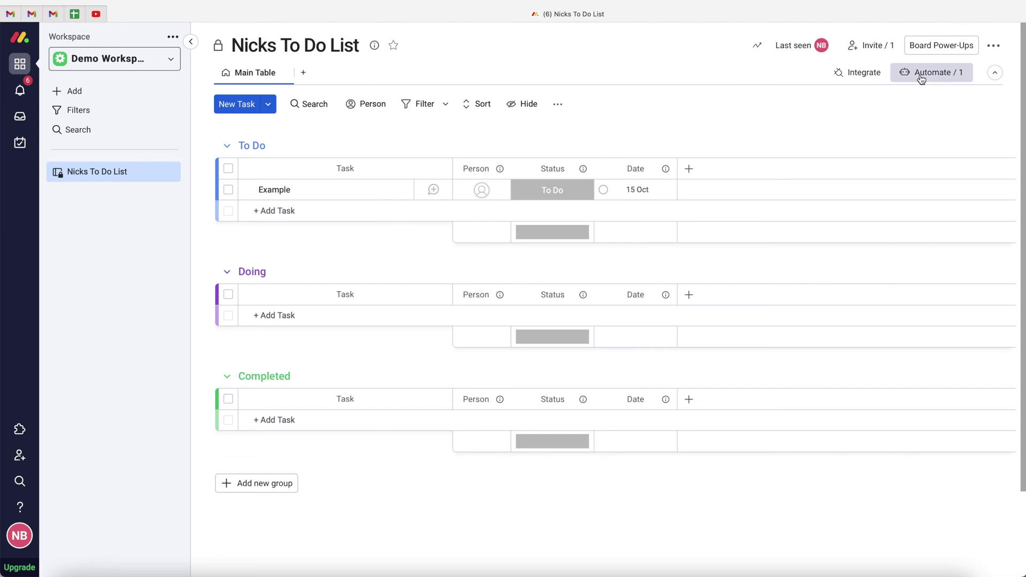
Step: Start another custom automation that sets a date to today when an item is created
click(814, 105)
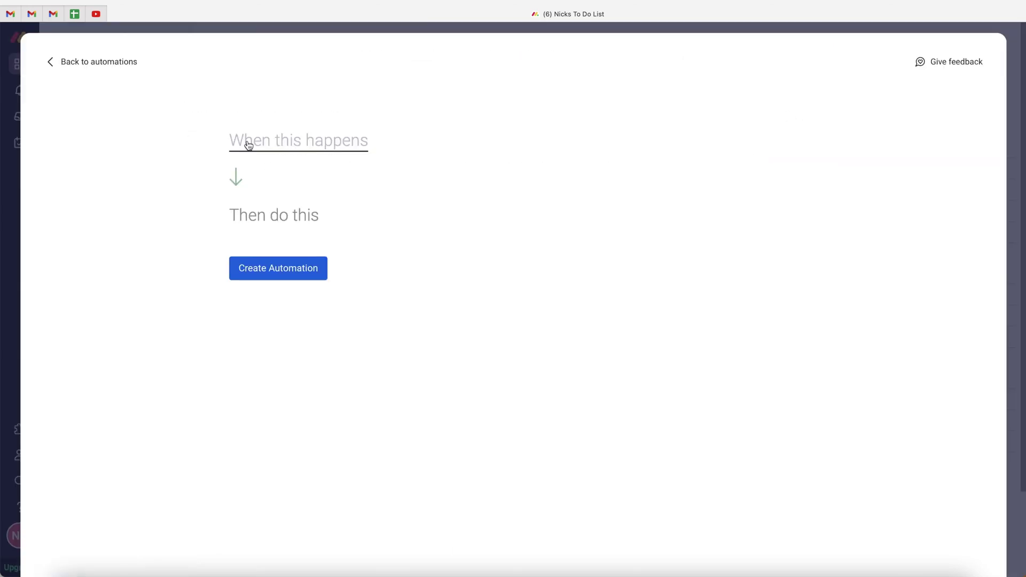
click(272, 140)
click(289, 310)
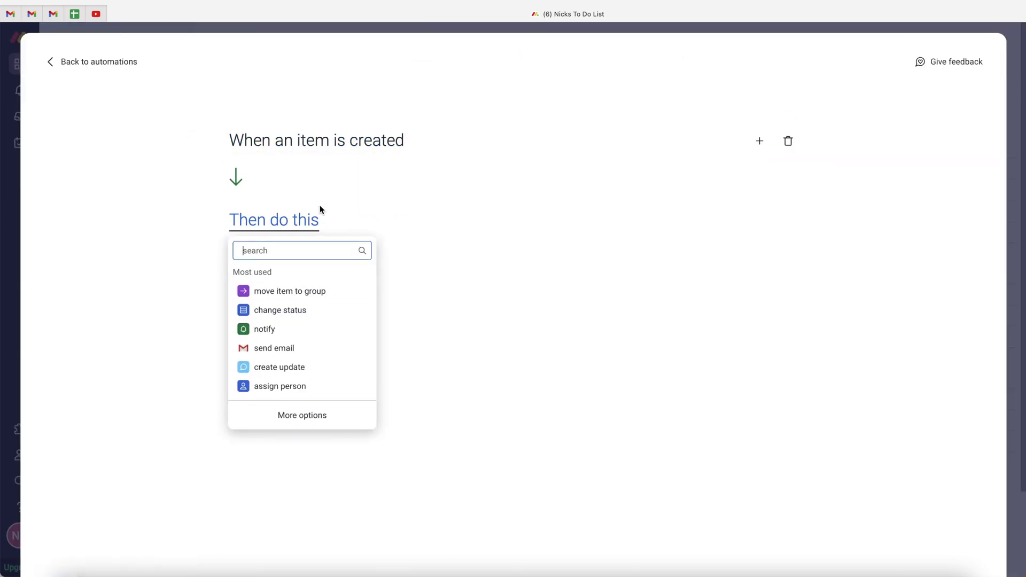
click(291, 416)
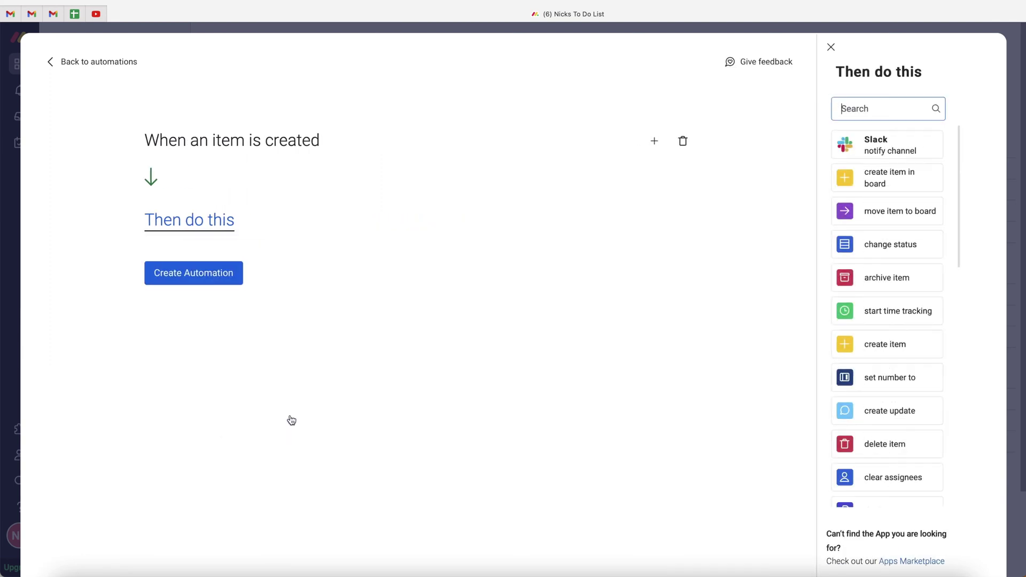
scroll(922, 276, down, 7)
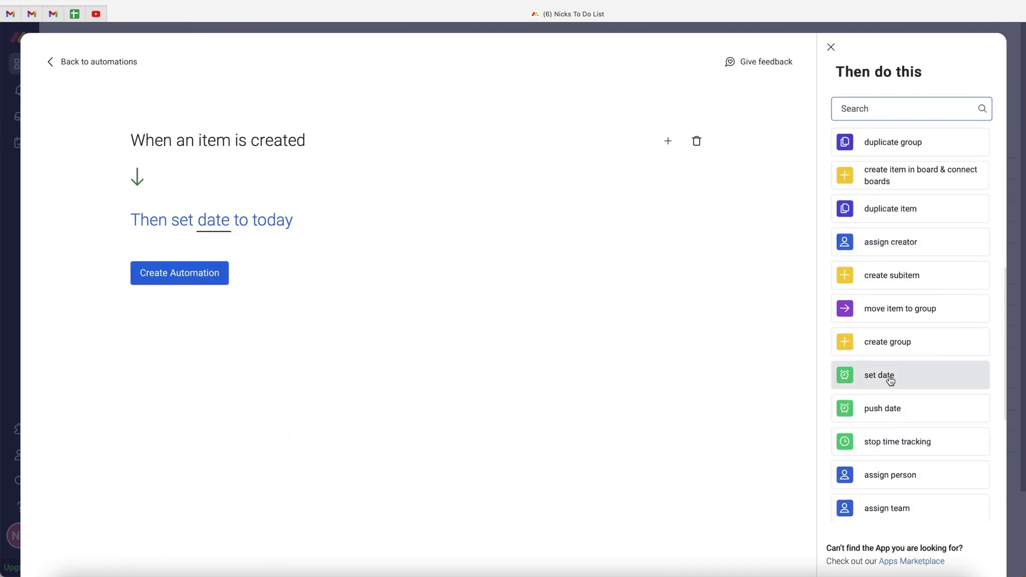
click(889, 381)
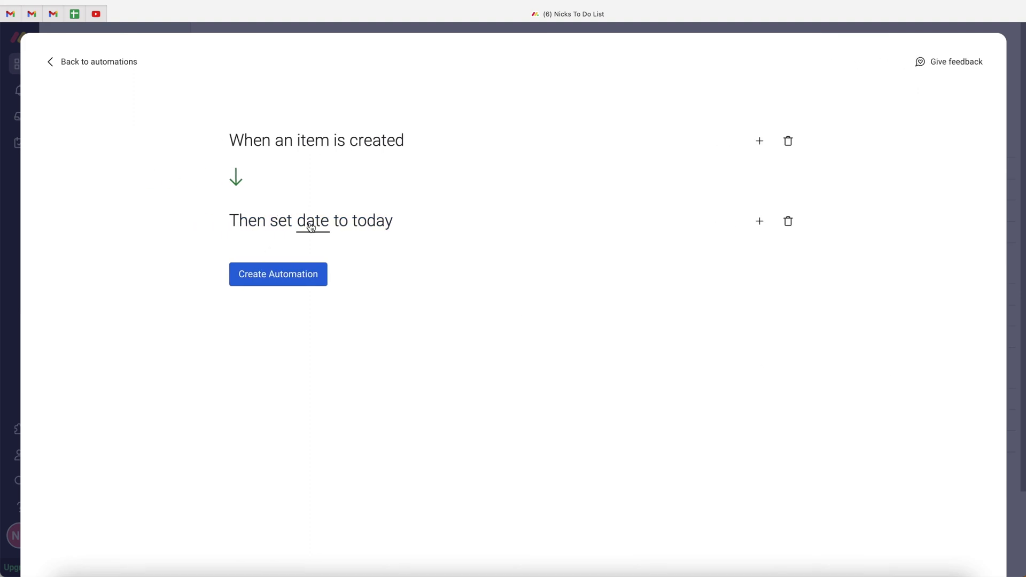
Step: Add a second action to the automation that pushes the Date column by 7 days
click(759, 221)
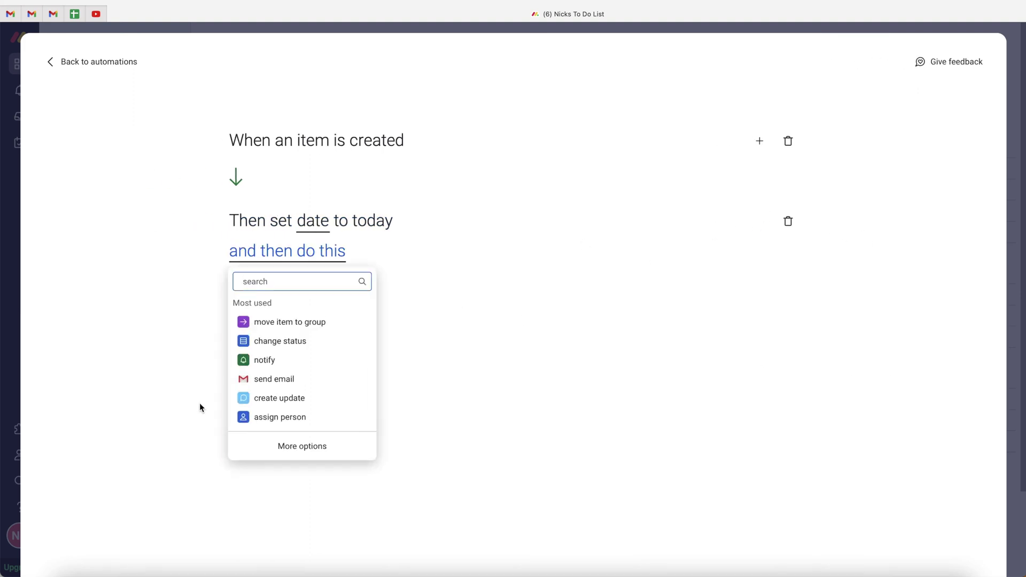
click(256, 445)
scroll(908, 267, down, 7)
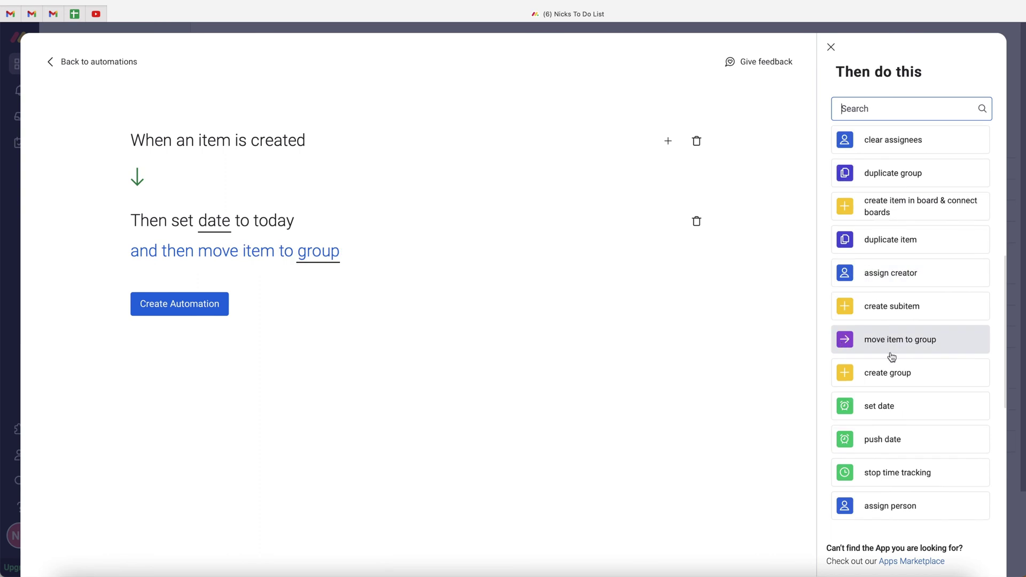
click(890, 449)
click(348, 251)
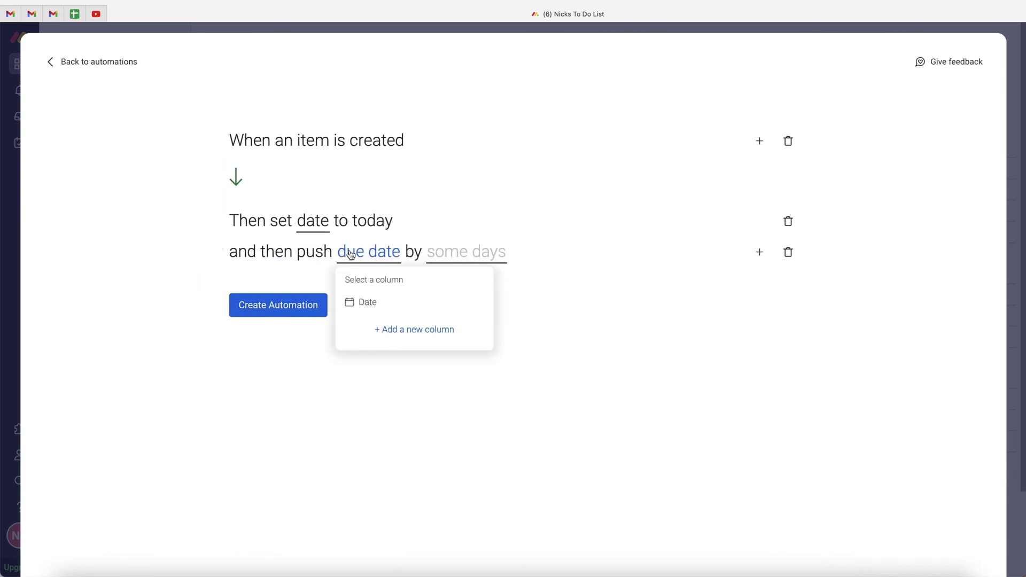
click(354, 301)
click(406, 259)
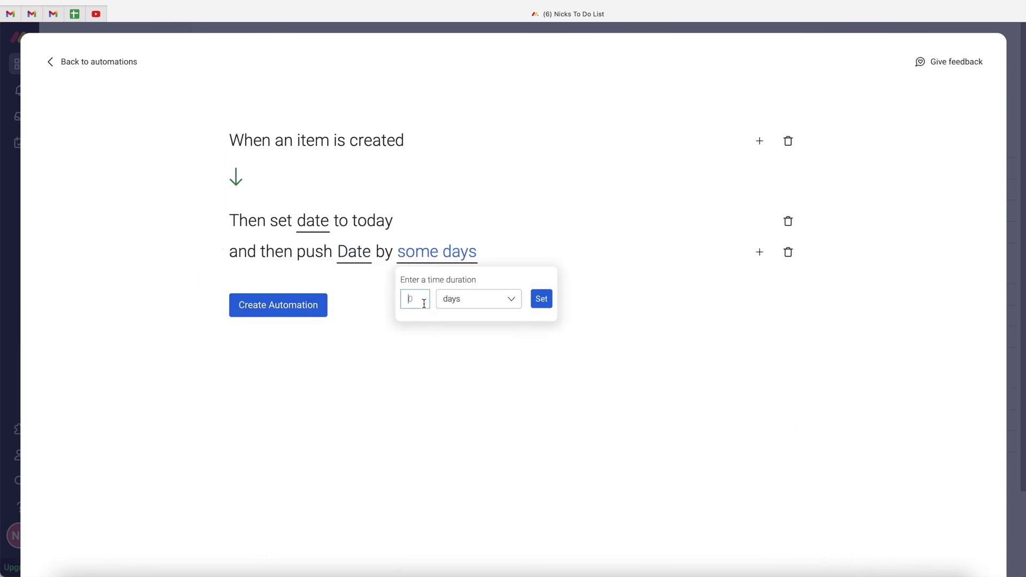
text(7)
click(541, 299)
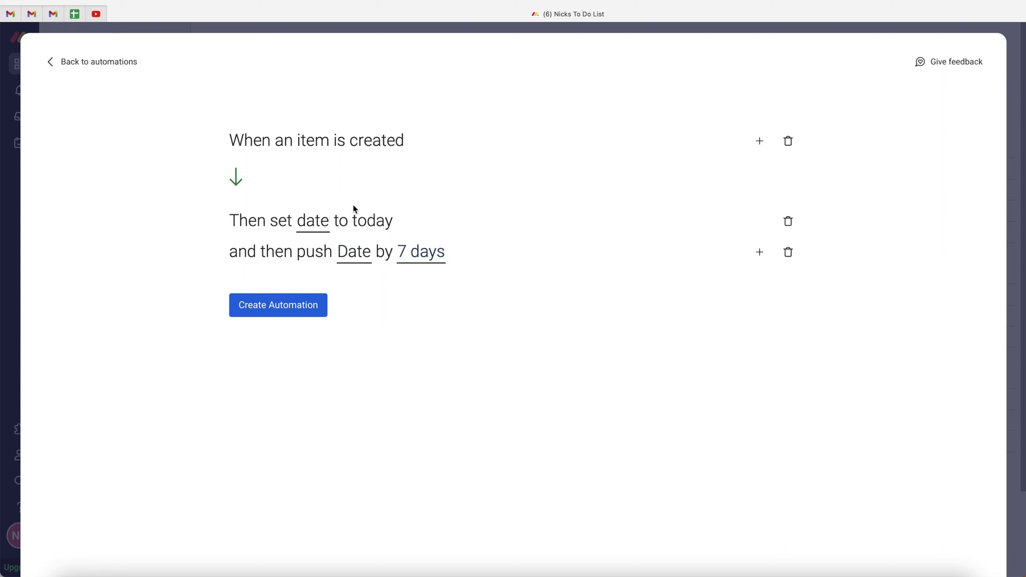
Step: Choose the Date column for the set-to-today action, create the automation and return to the board
click(318, 225)
click(323, 270)
click(289, 293)
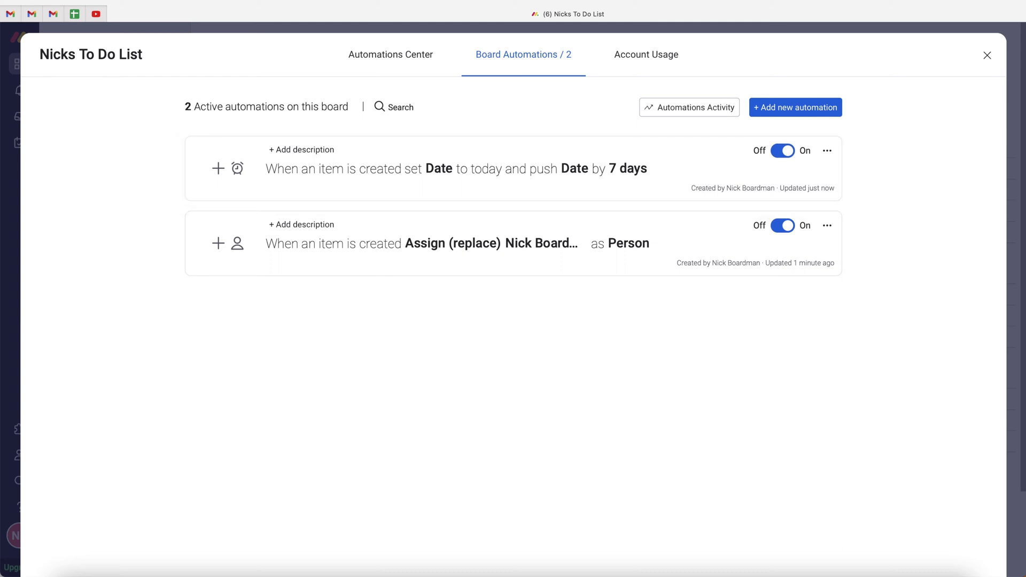
click(989, 57)
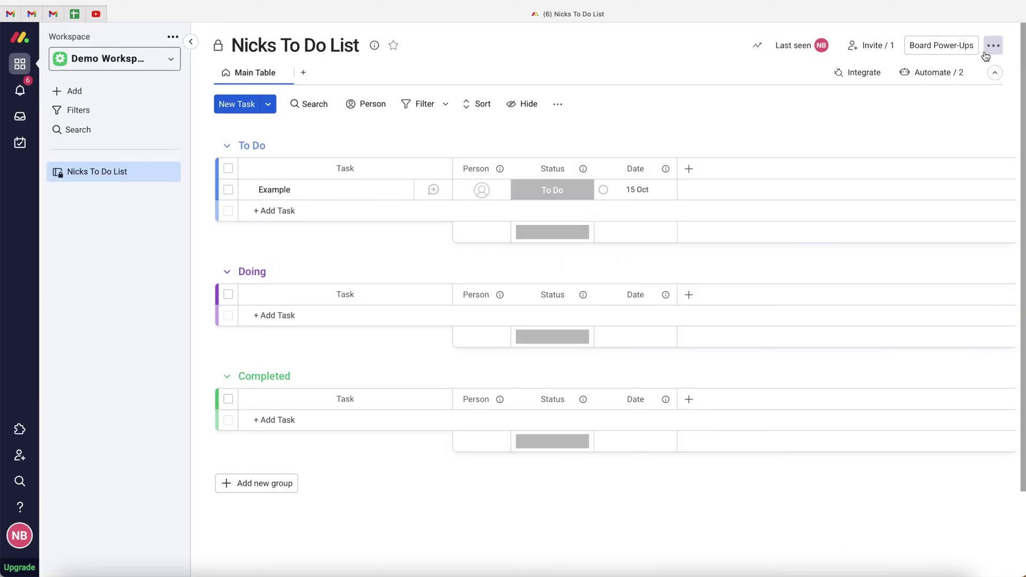
Step: Delete the Example task from the To Do group
click(228, 190)
click(693, 540)
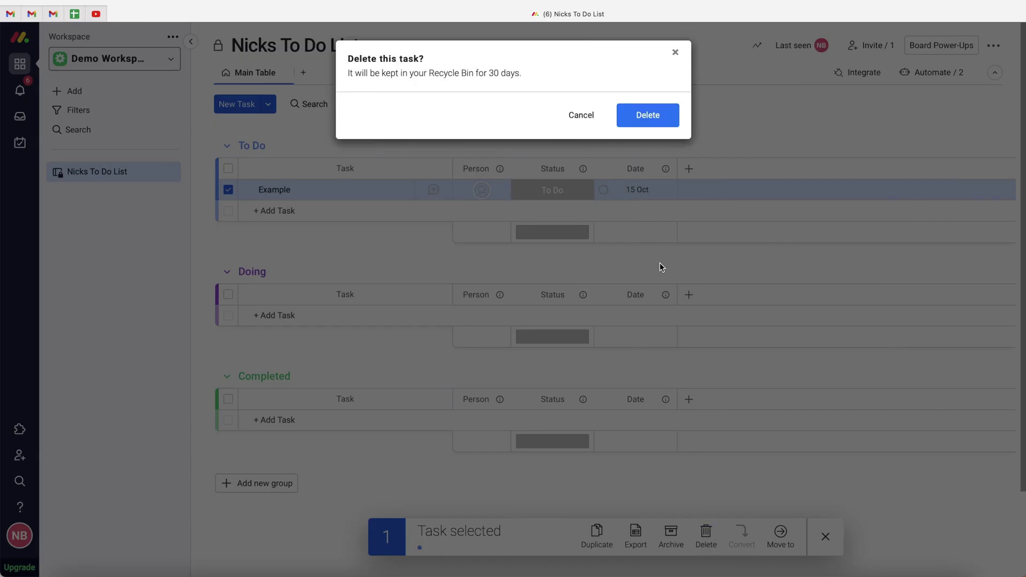
click(640, 114)
Step: Add a task named "Example Task" to the To Do group
click(352, 184)
text(Example Task)
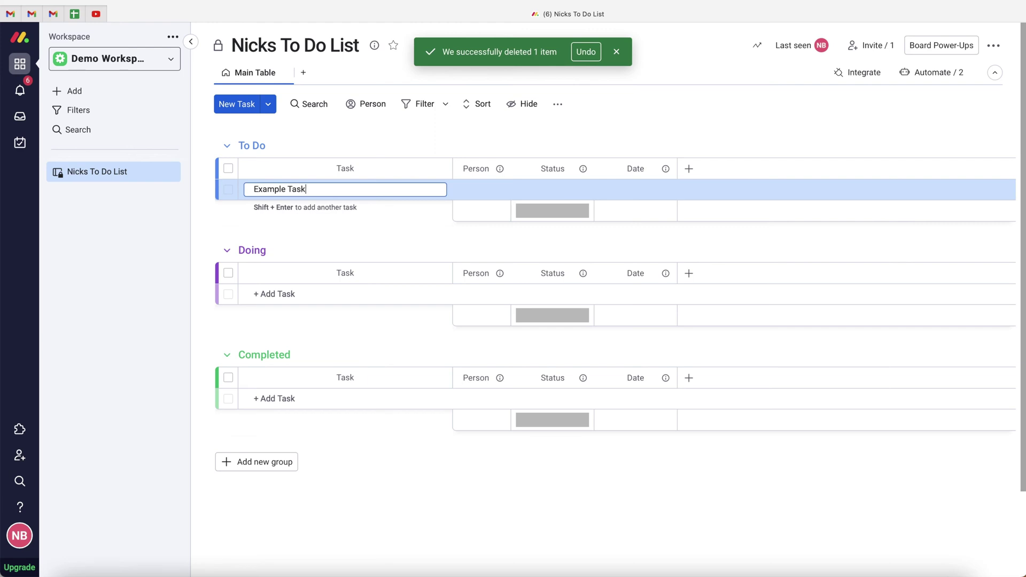
key(Return)
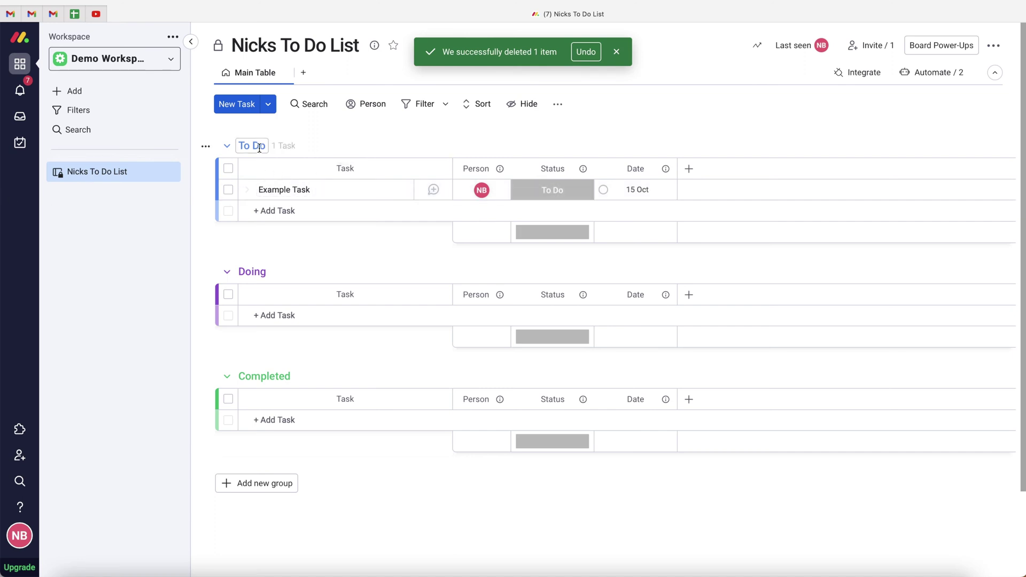
Step: Switch the Example Task's status to Doing and back to To Do
click(557, 193)
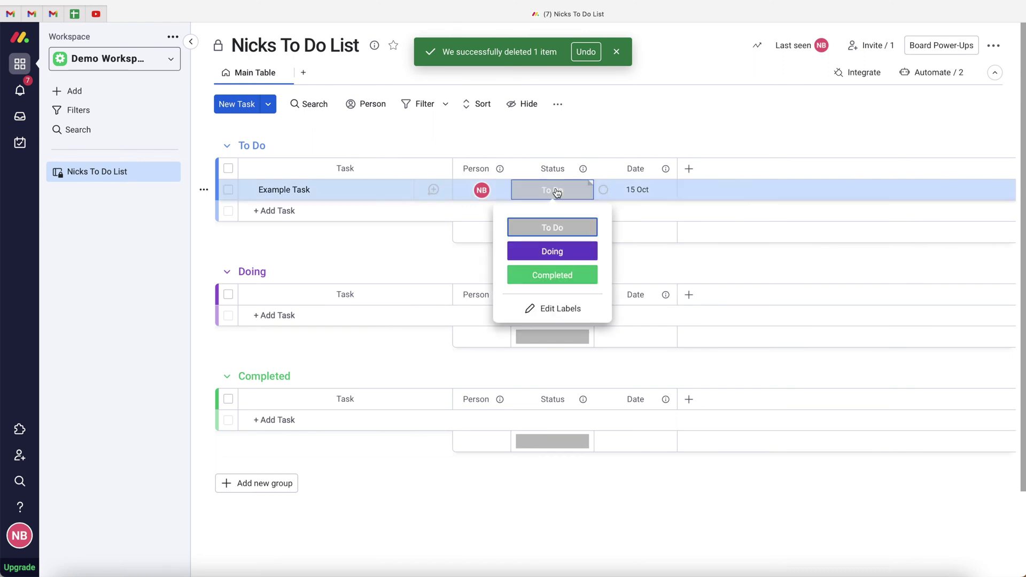
click(545, 253)
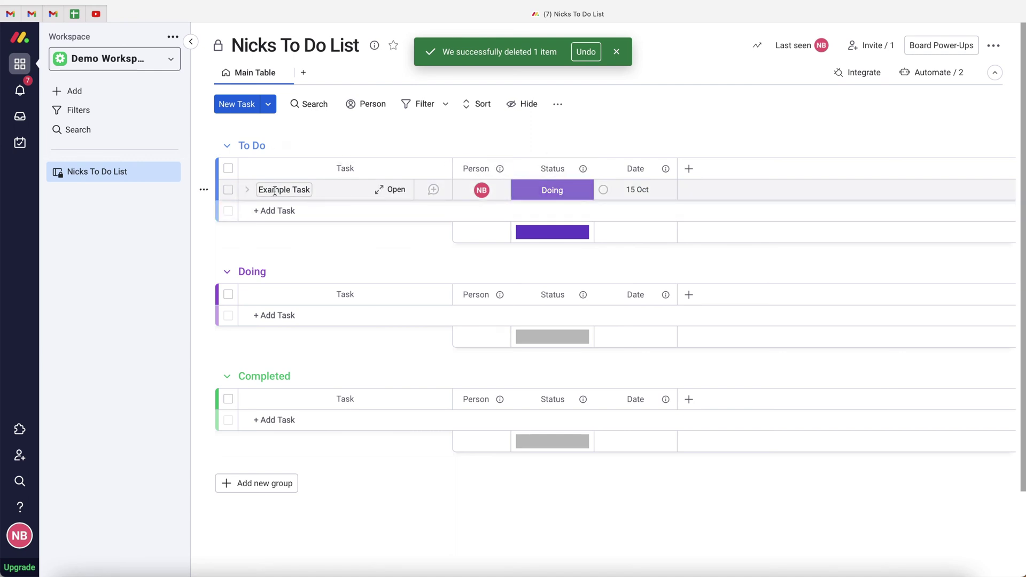
click(551, 194)
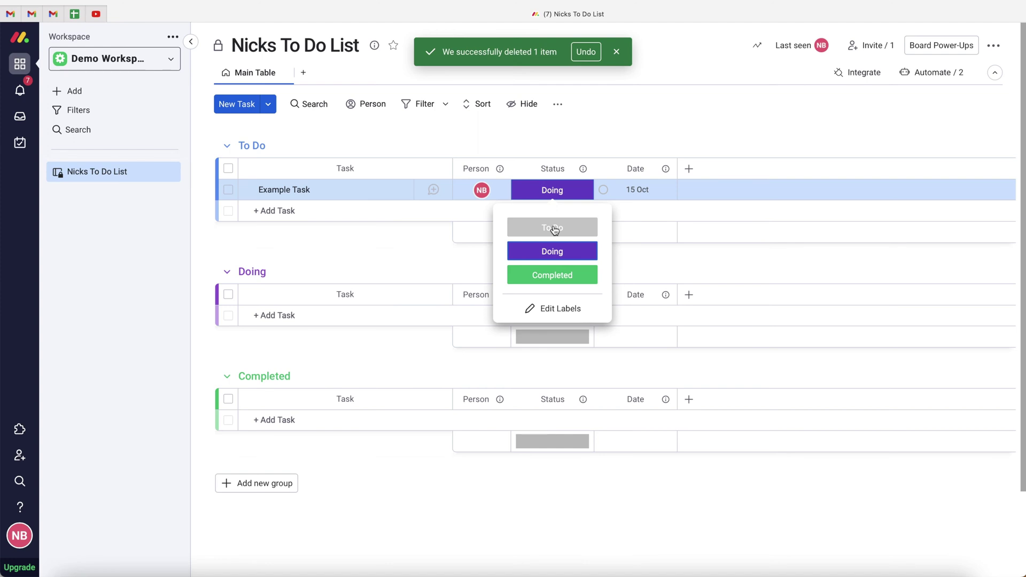
click(554, 228)
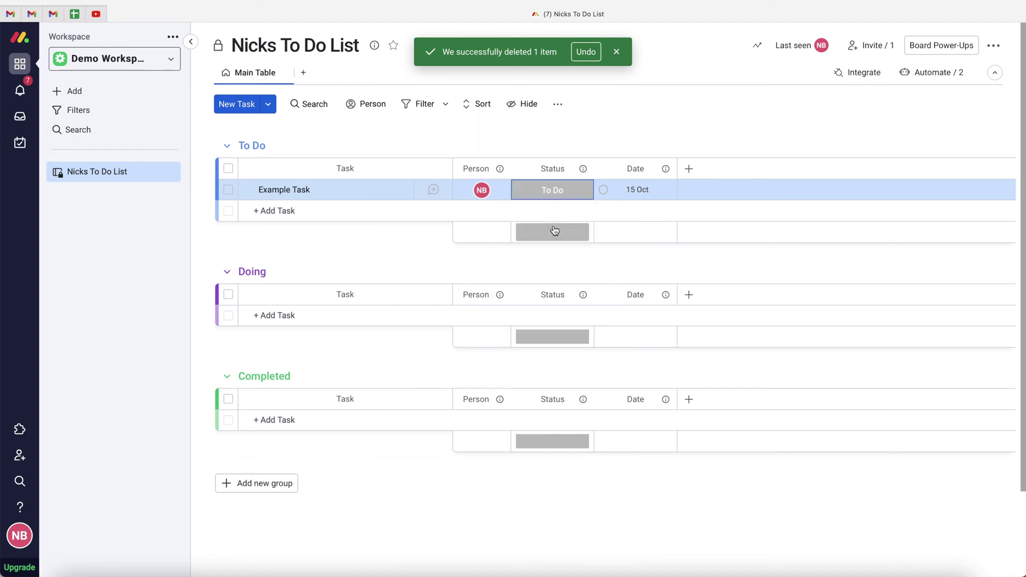
Step: Start a new board automation triggered when the Status column changes to Doing
click(958, 75)
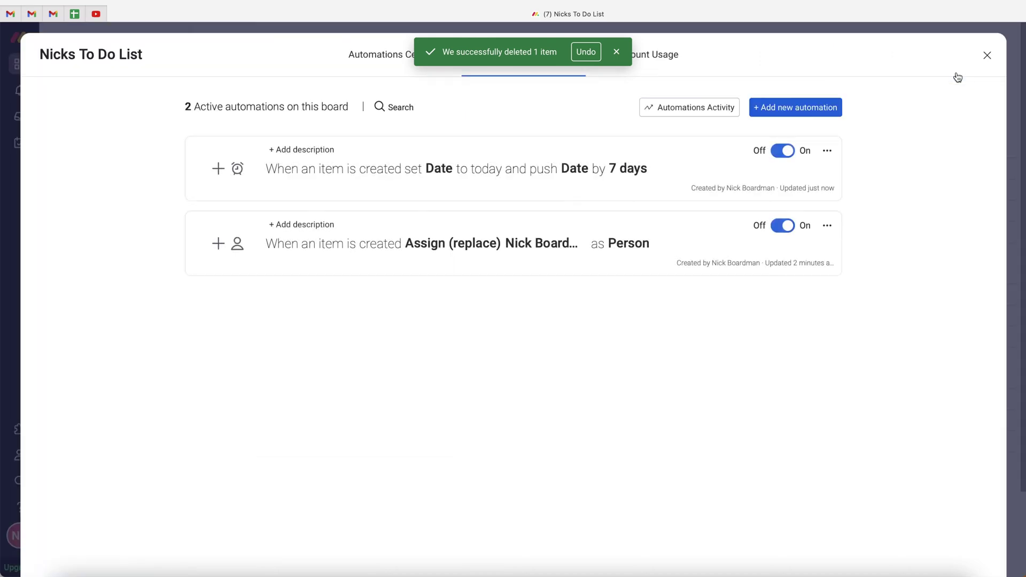
click(817, 110)
click(298, 155)
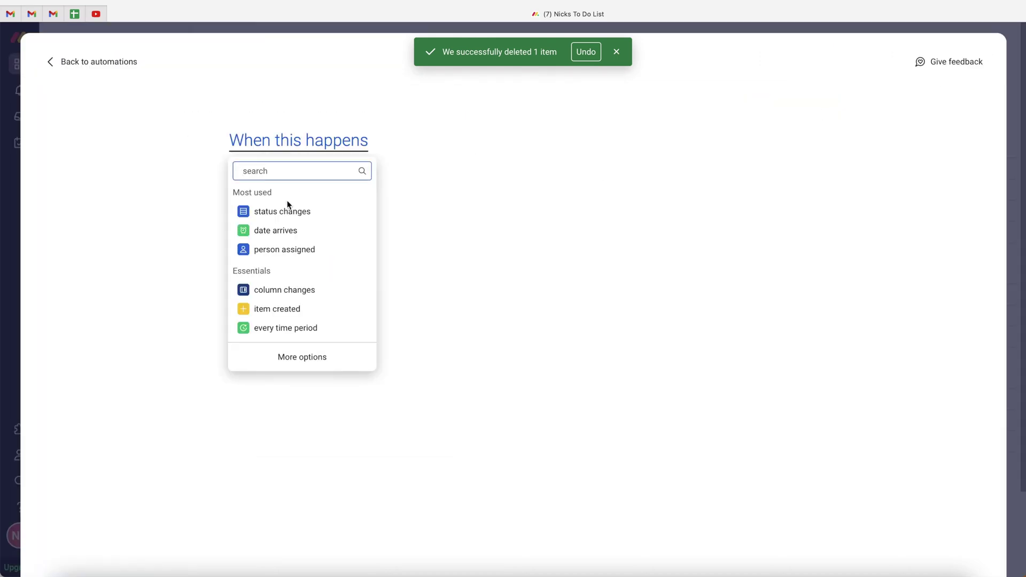
click(284, 210)
click(293, 152)
click(314, 192)
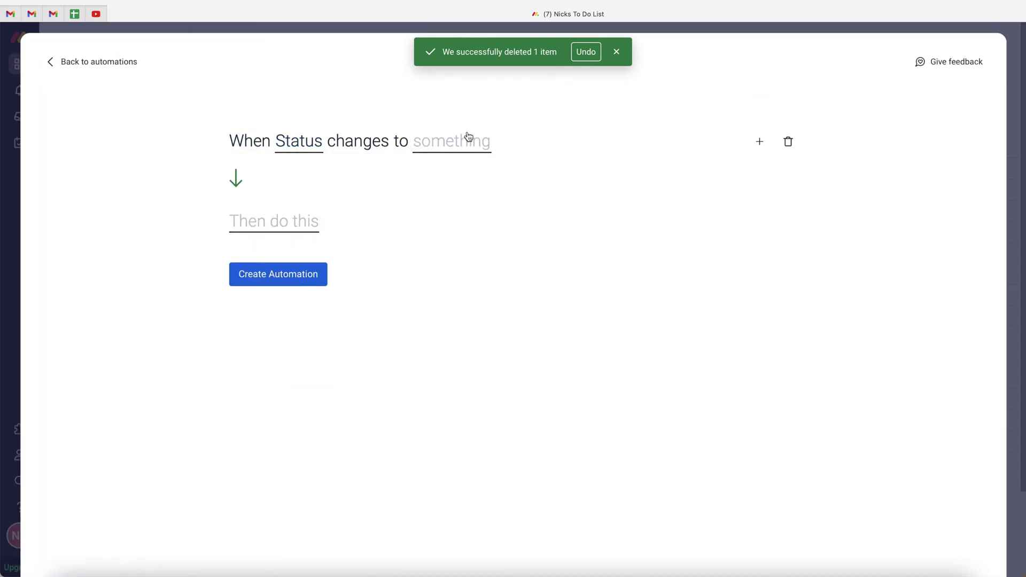
click(466, 140)
click(450, 236)
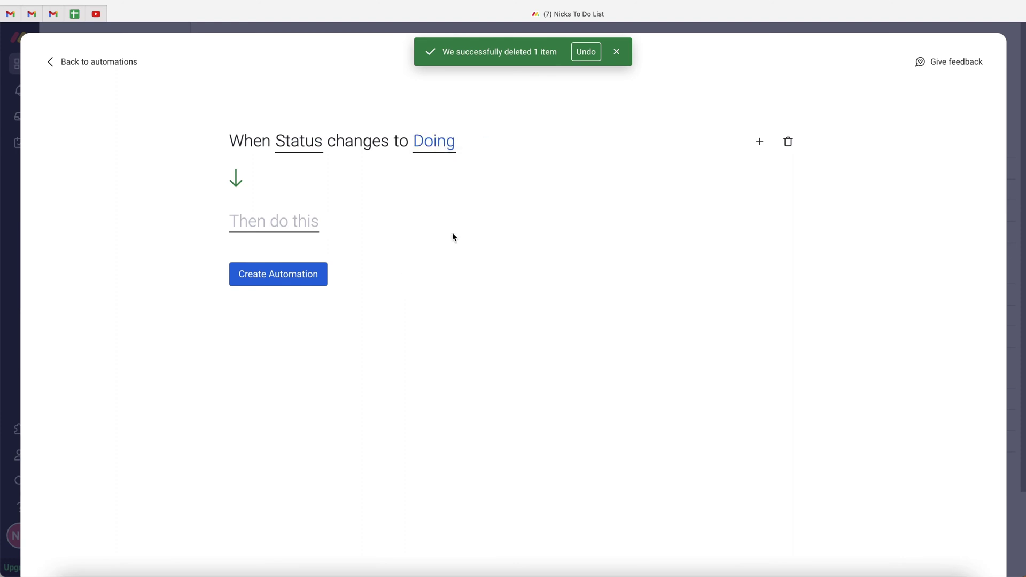
Step: Add an action that moves the item to the Doing group and create the automation
click(309, 231)
click(297, 294)
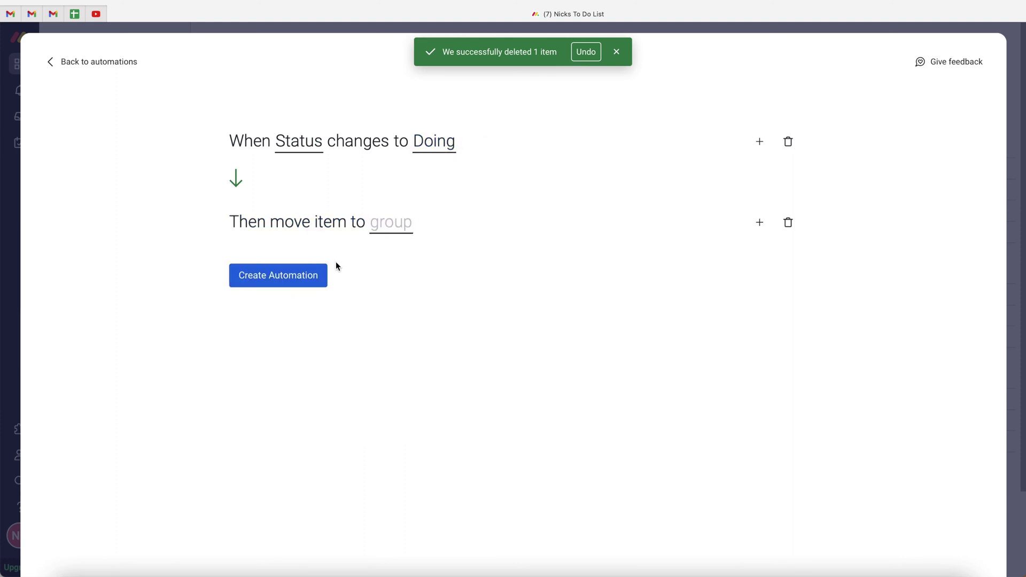
click(394, 225)
click(410, 313)
click(298, 284)
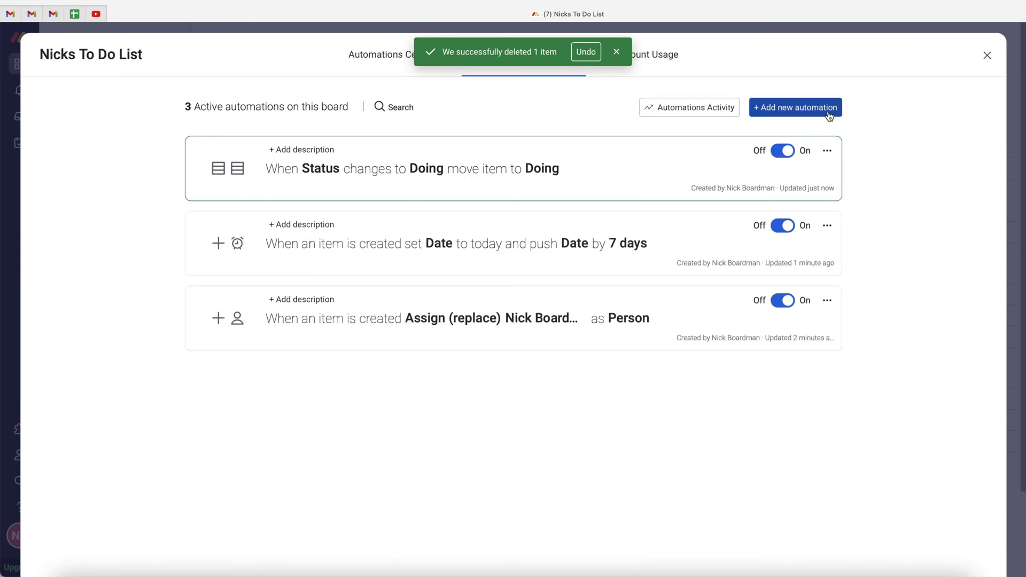
Step: Start another automation triggered when the Status column changes to Completed
click(808, 111)
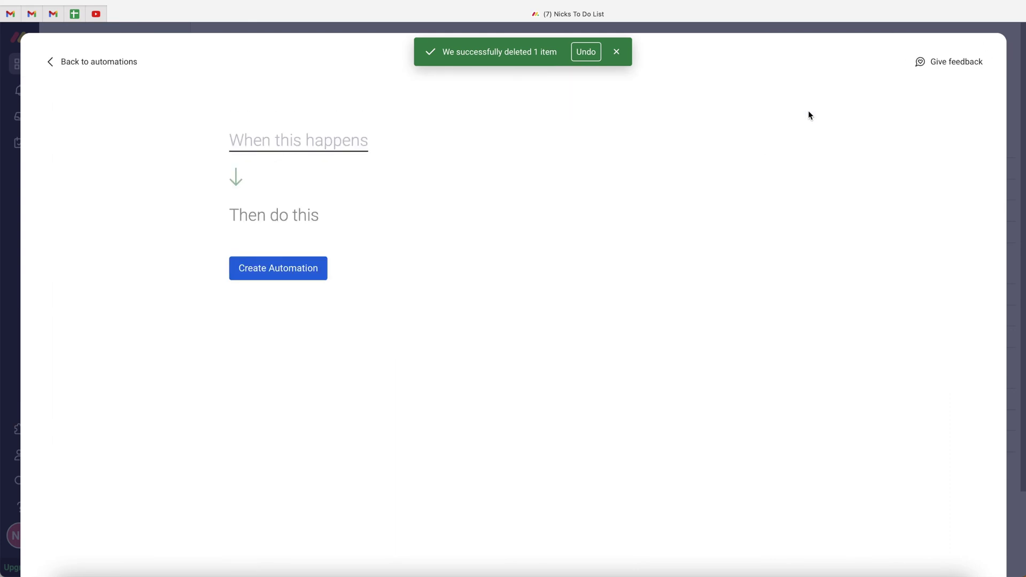
click(248, 153)
click(275, 213)
click(298, 155)
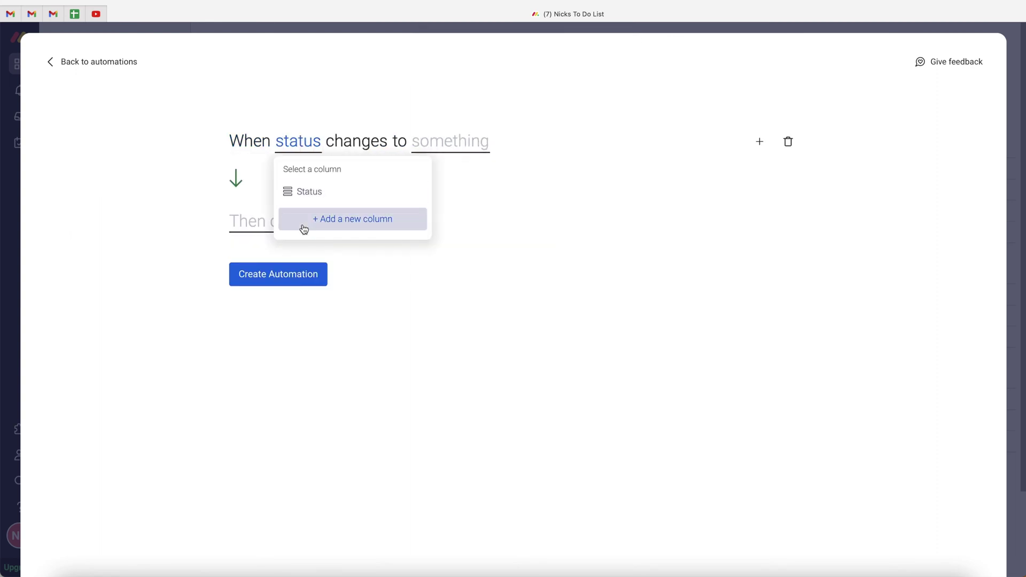
click(300, 196)
click(433, 149)
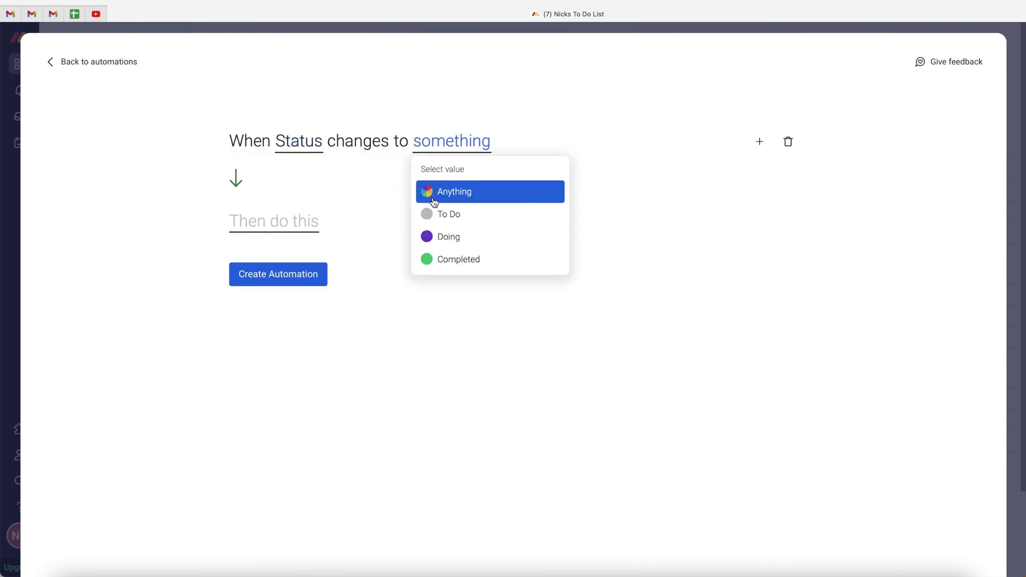
click(453, 261)
Step: Make the automation move the item to the Completed group and create it
click(245, 228)
click(282, 292)
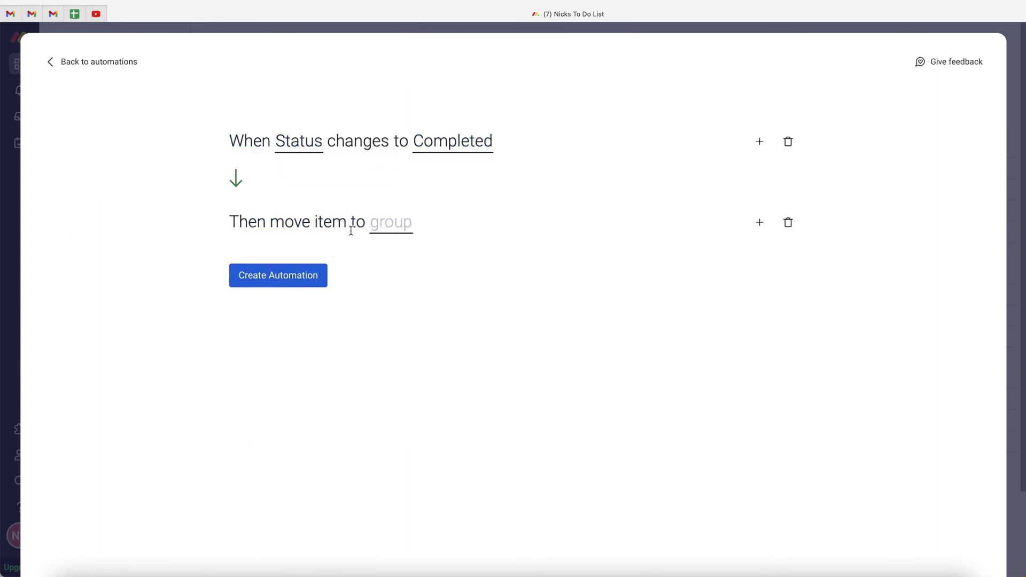
click(380, 229)
click(402, 332)
click(315, 280)
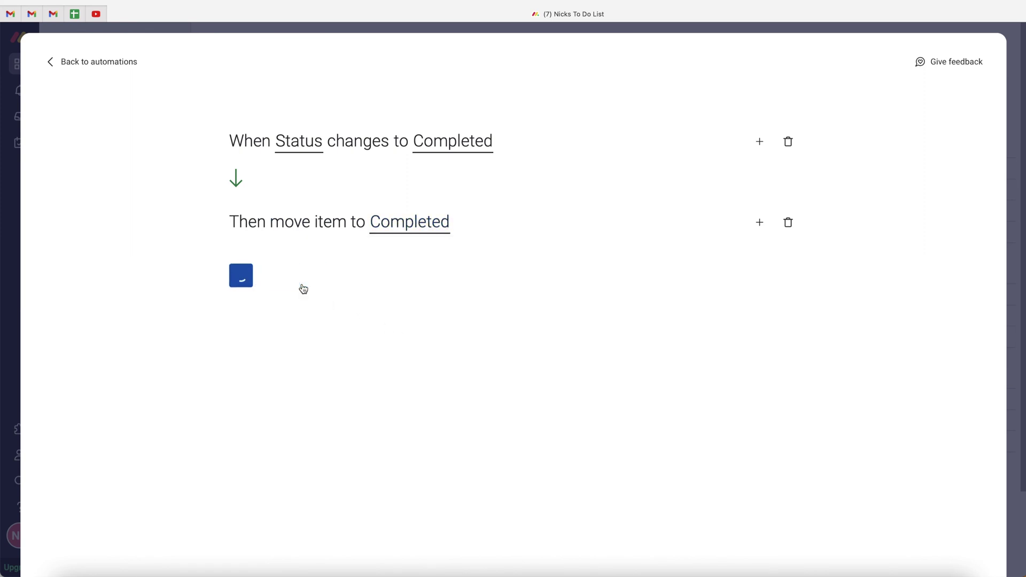
Step: Start a third status automation triggered when the Status column changes to To Do
click(817, 109)
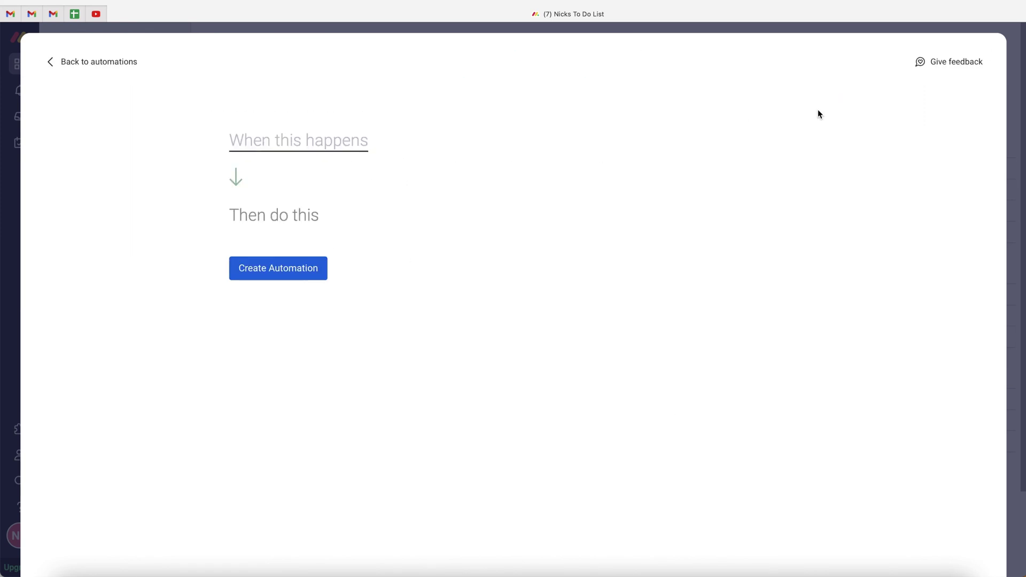
click(294, 143)
click(286, 209)
click(292, 154)
click(315, 191)
click(443, 146)
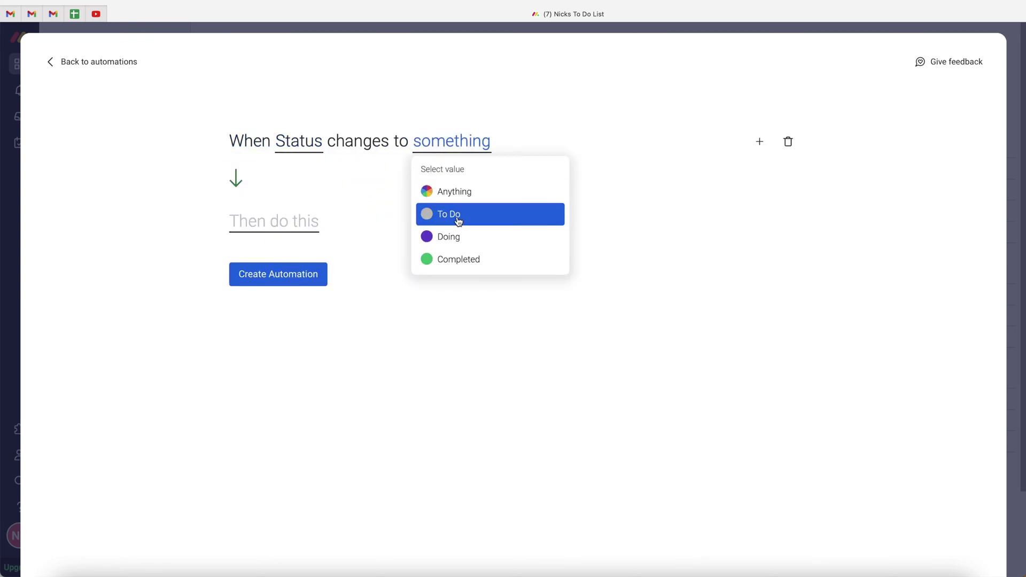
click(459, 221)
Step: Have the automation move the item to the To Do group, create it and return to the board
click(255, 229)
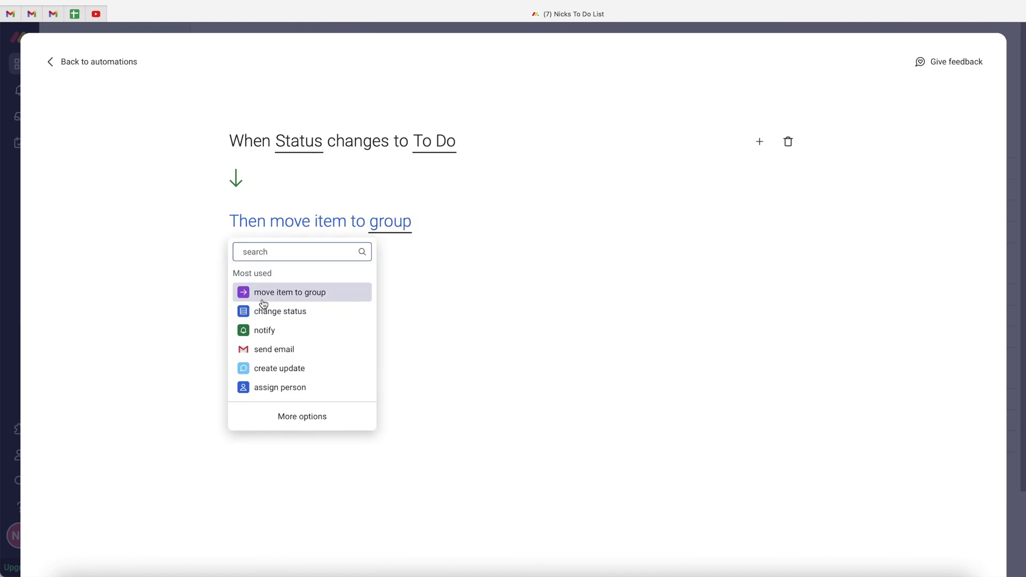
click(323, 293)
click(379, 223)
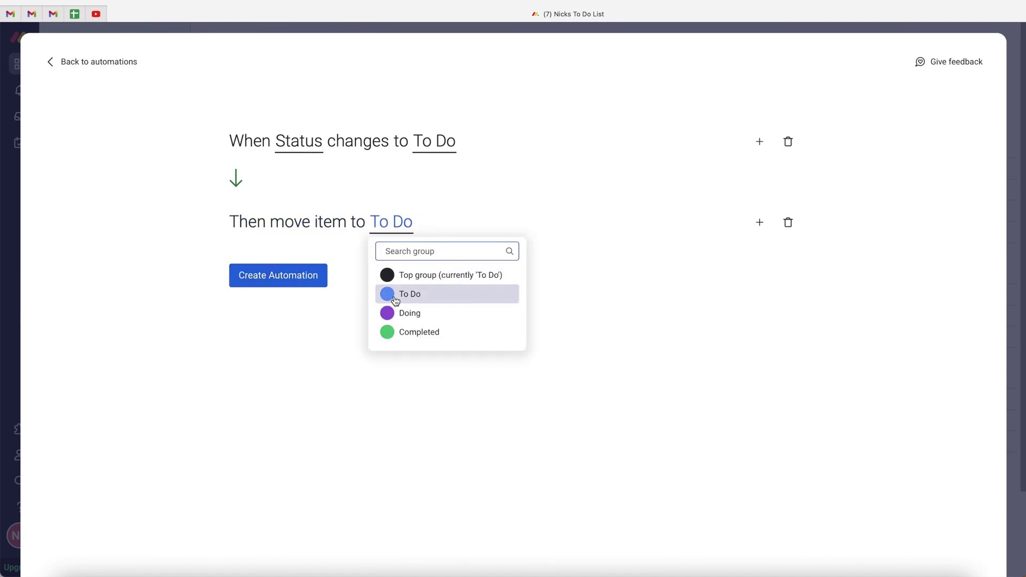
click(397, 297)
click(300, 281)
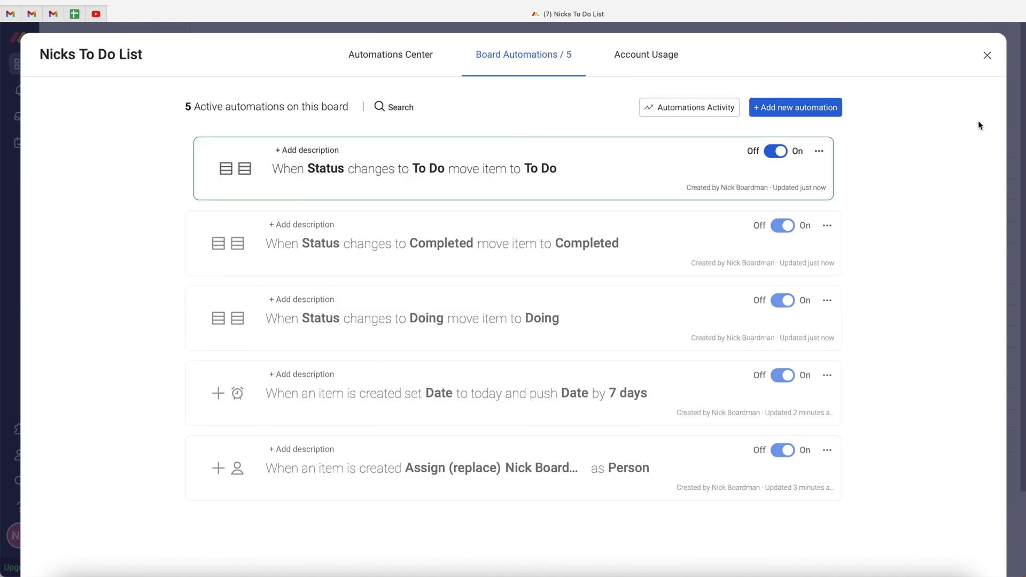
click(986, 58)
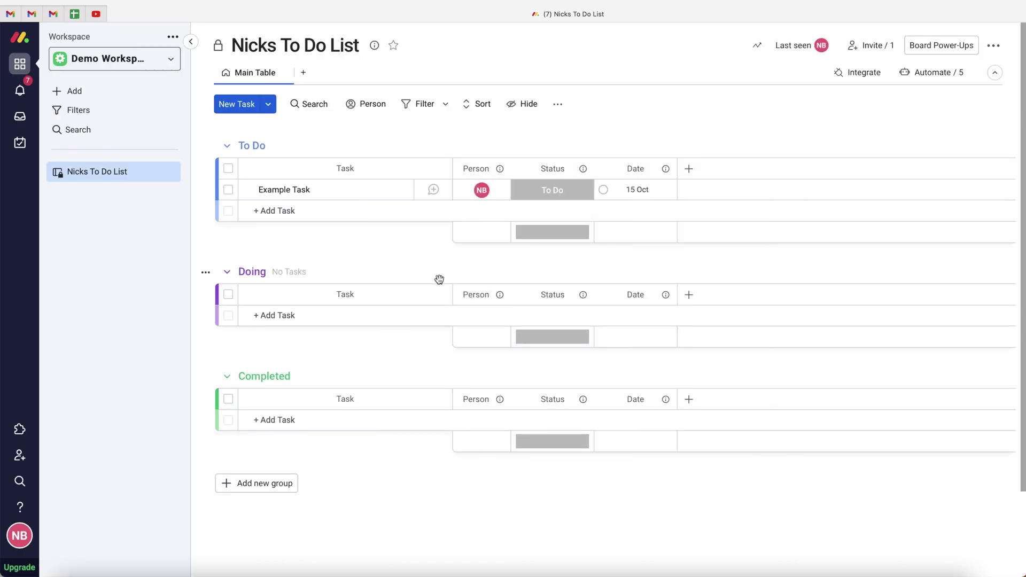
Step: Test the group-moving automations by setting the Example Task's status to Doing and then to Completed
click(547, 190)
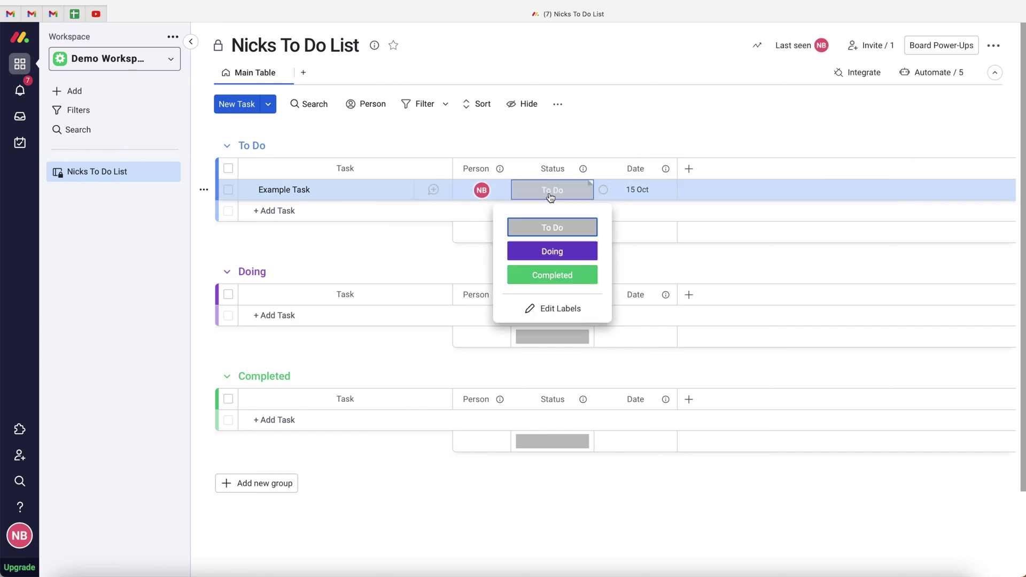
click(552, 251)
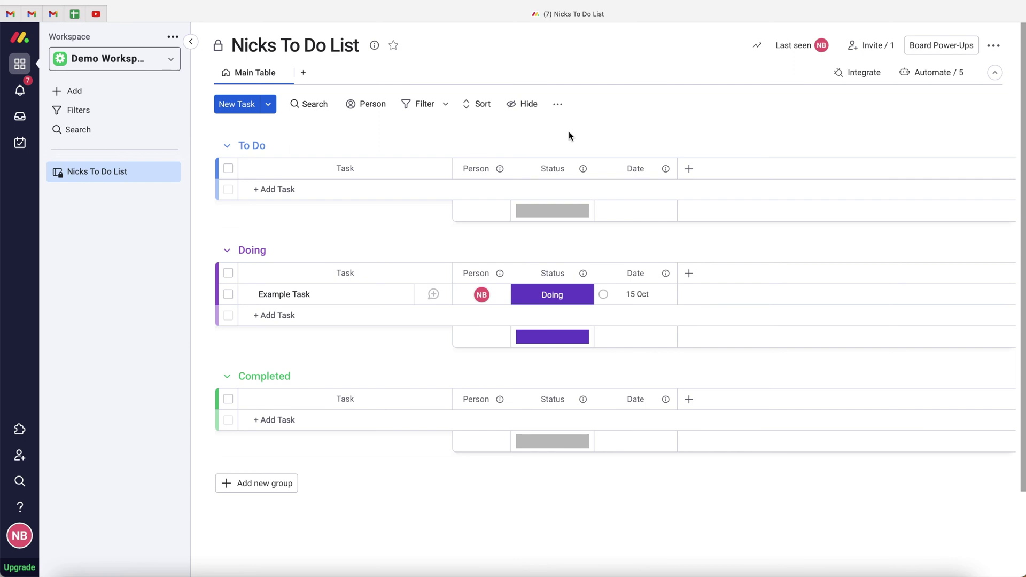
click(552, 296)
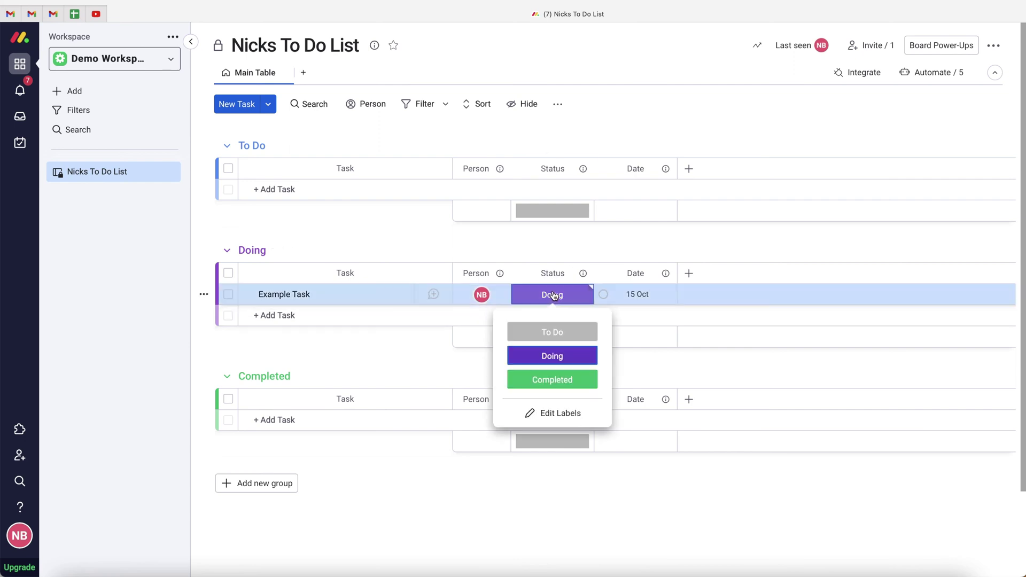
click(553, 378)
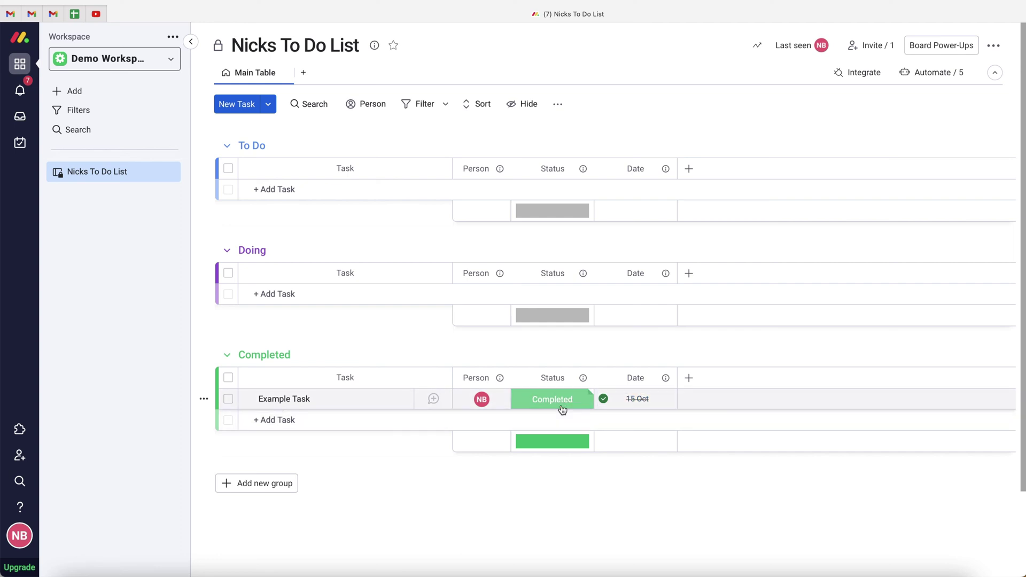
Step: Start a new automation triggered 1 day before the Date column's date arrives, at 10 AM
click(936, 78)
click(801, 109)
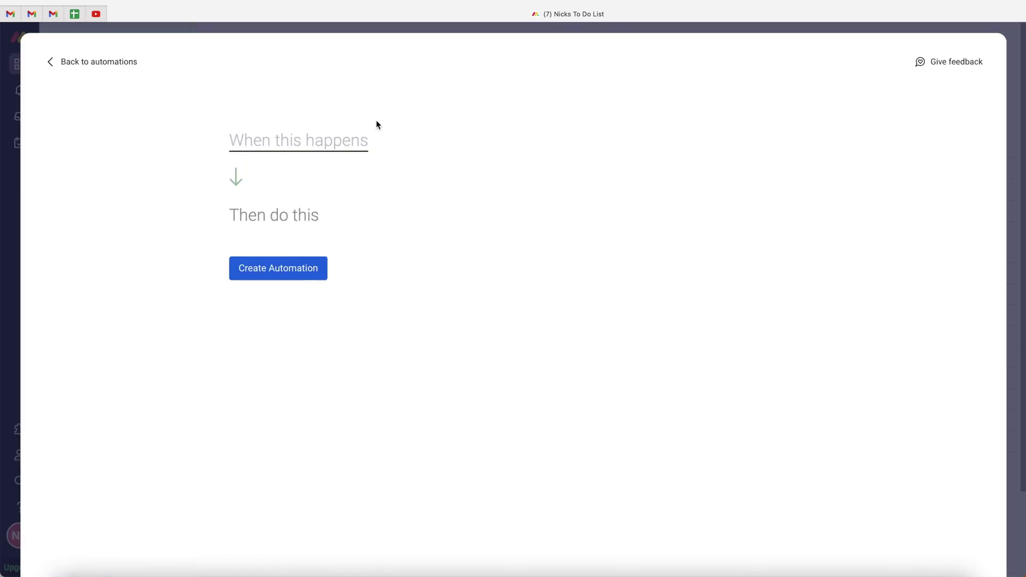
click(257, 153)
click(273, 229)
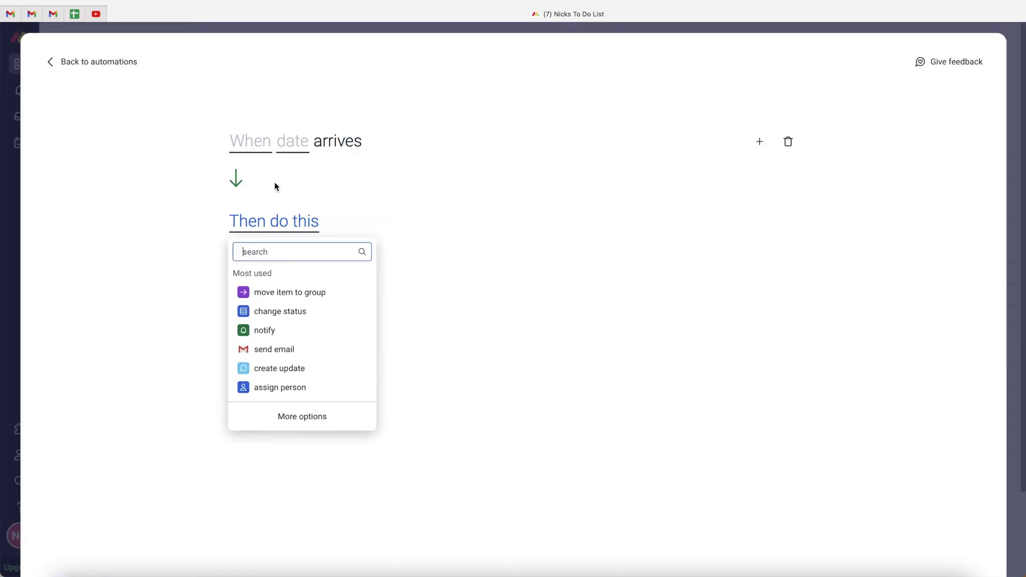
click(254, 147)
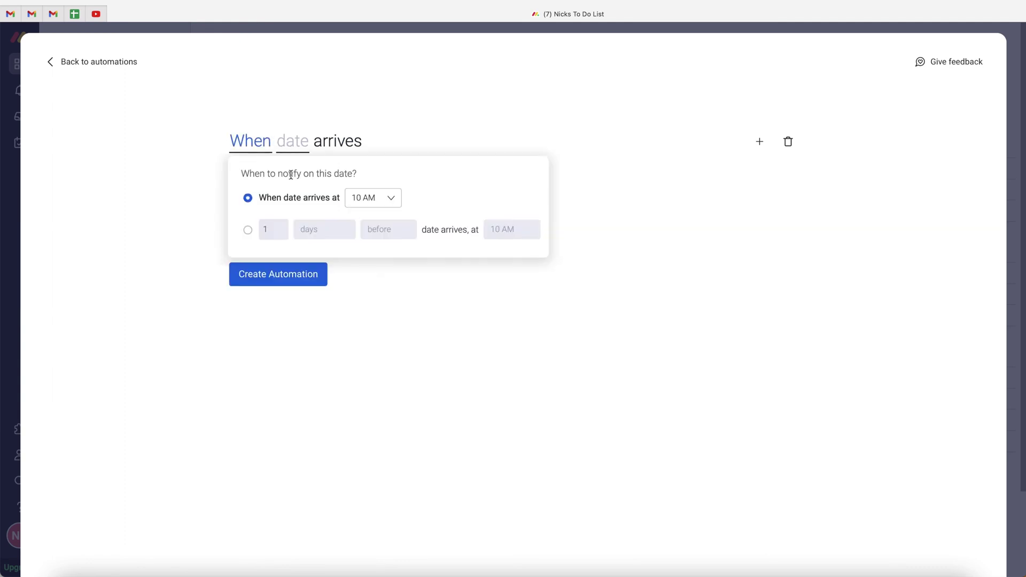
click(247, 230)
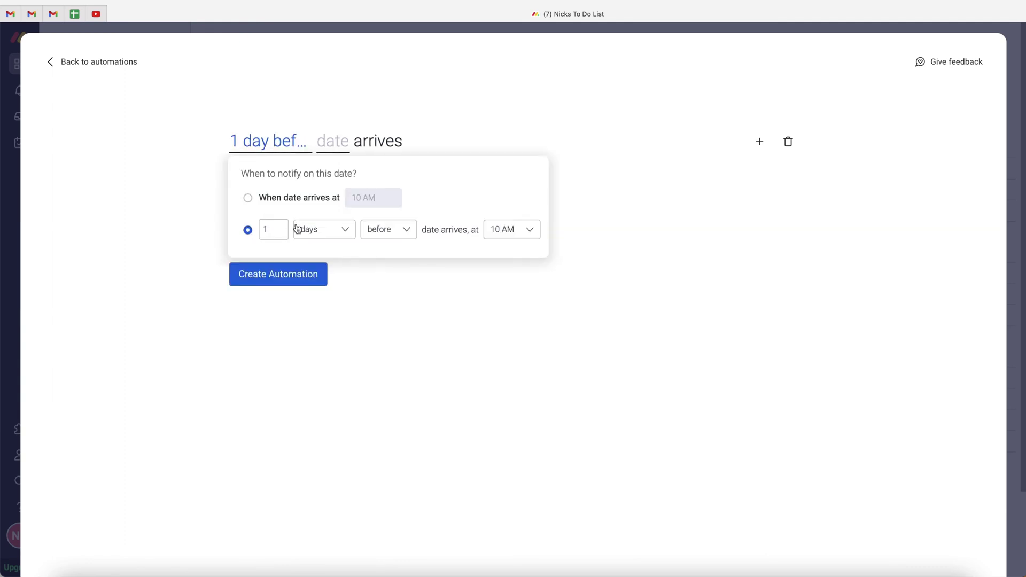
click(532, 134)
click(333, 140)
click(428, 202)
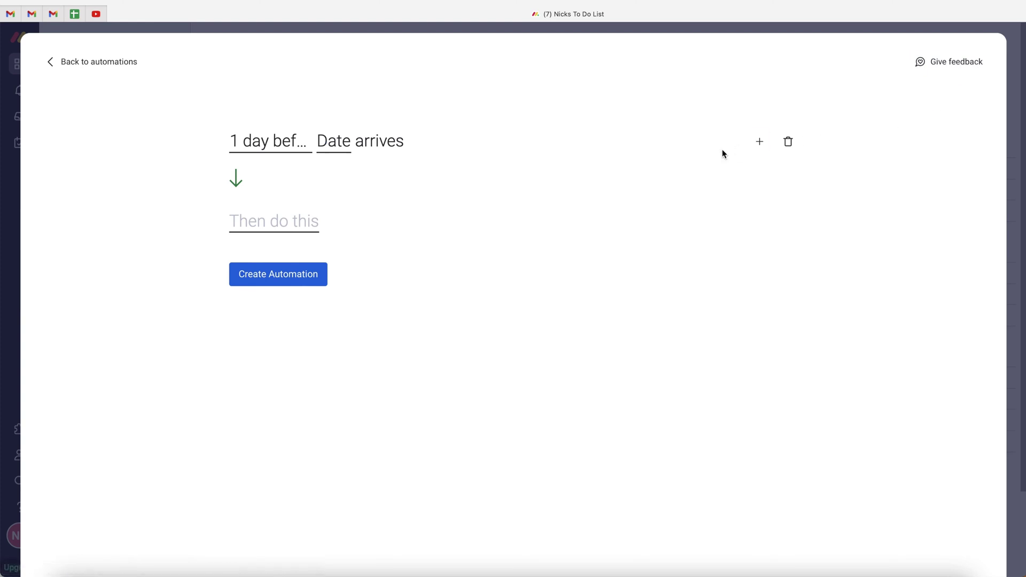
Step: Add a condition to the automation so it runs only if Status is not Completed
click(759, 141)
click(287, 281)
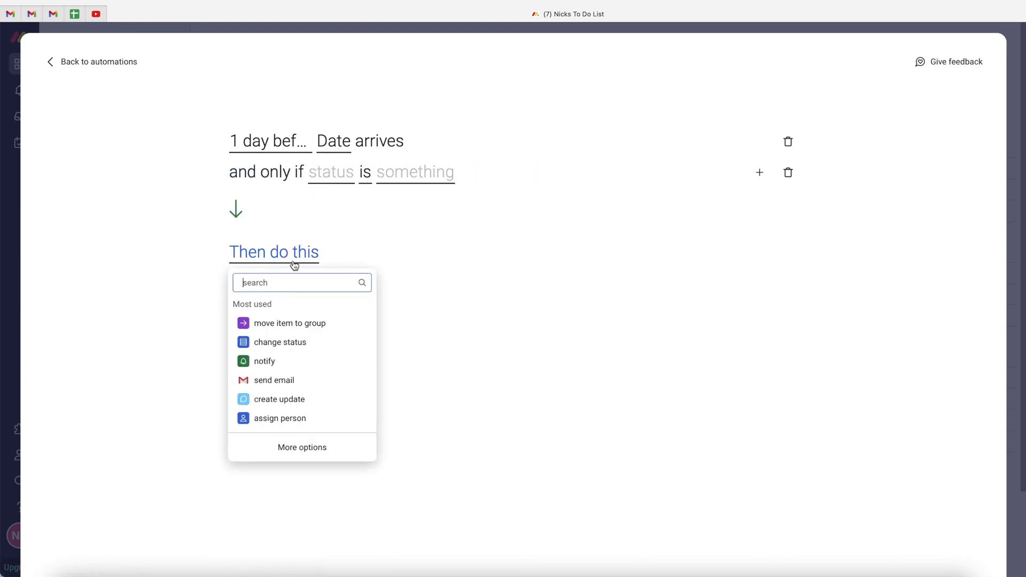
click(332, 171)
click(336, 222)
click(369, 165)
click(372, 215)
click(418, 170)
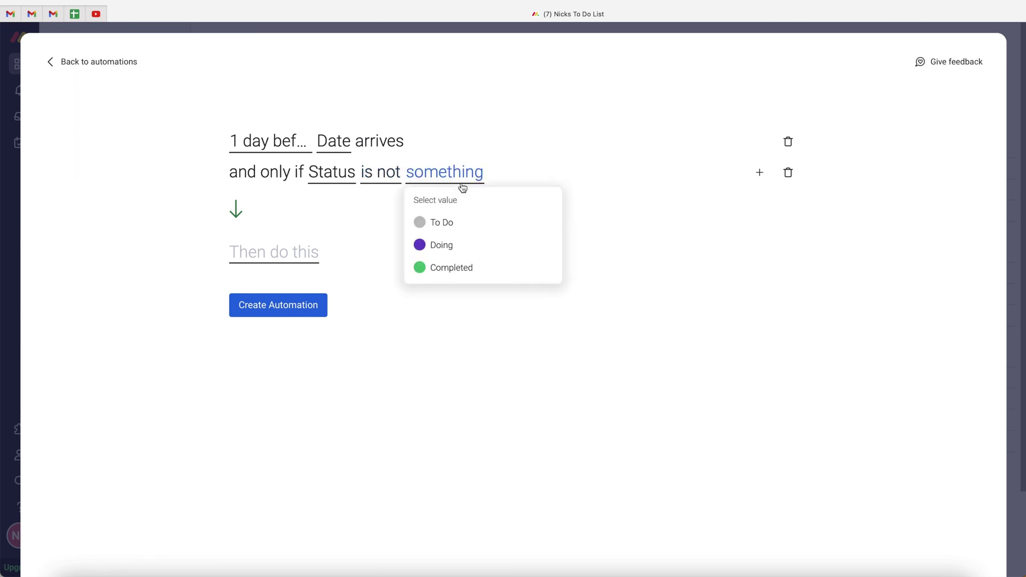
click(441, 268)
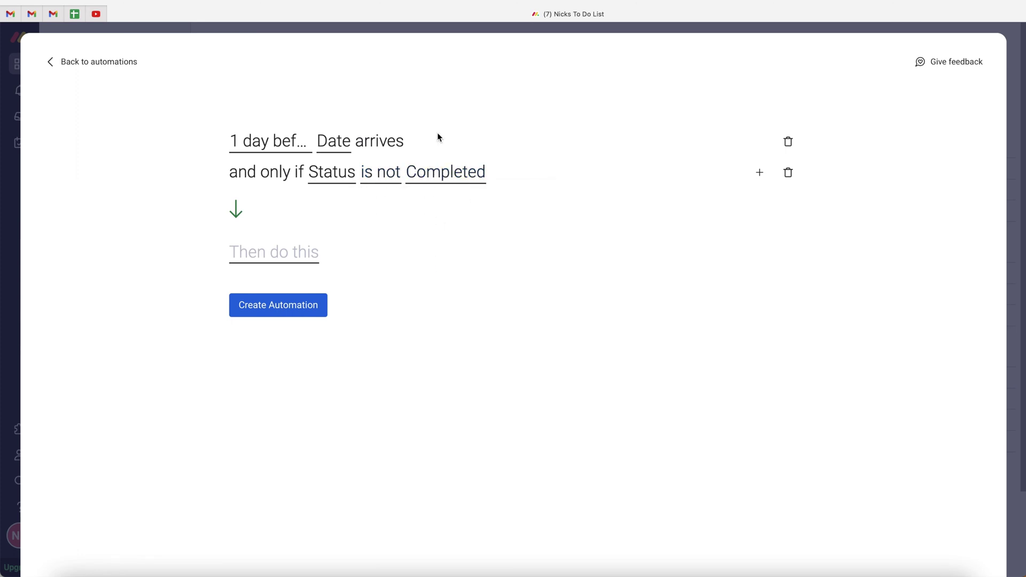
Step: Add a notification to the board owner reading "This task needs doing!" with the Item Name field, and create the automation
click(261, 258)
click(276, 359)
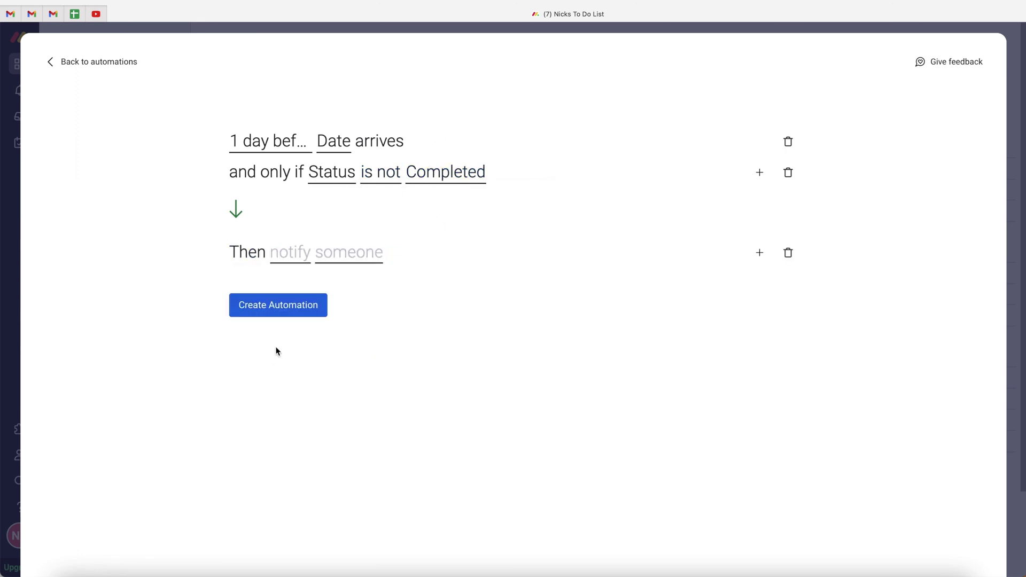
click(290, 259)
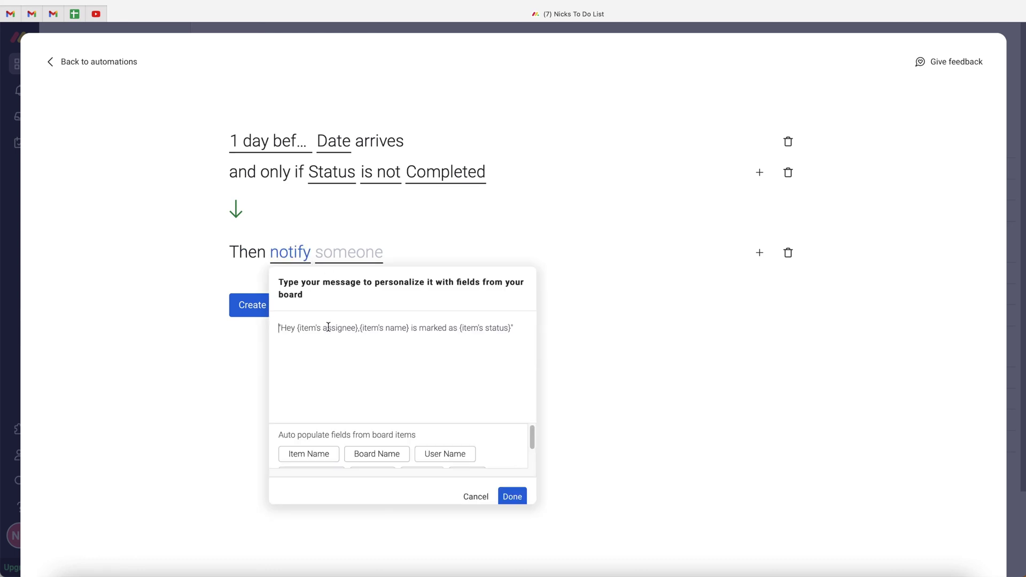
text(This task needs doing!)
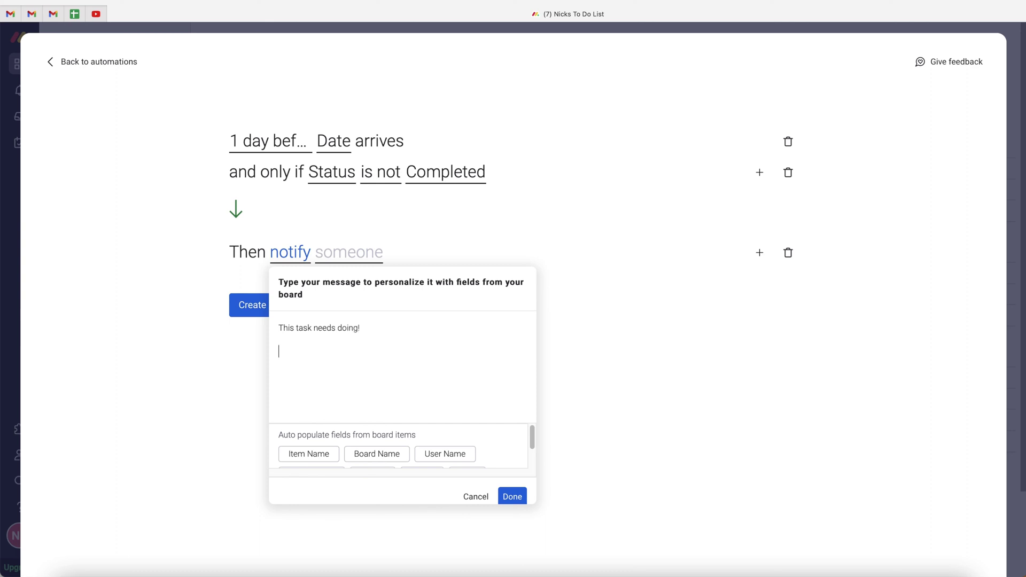
click(292, 455)
click(512, 497)
click(341, 249)
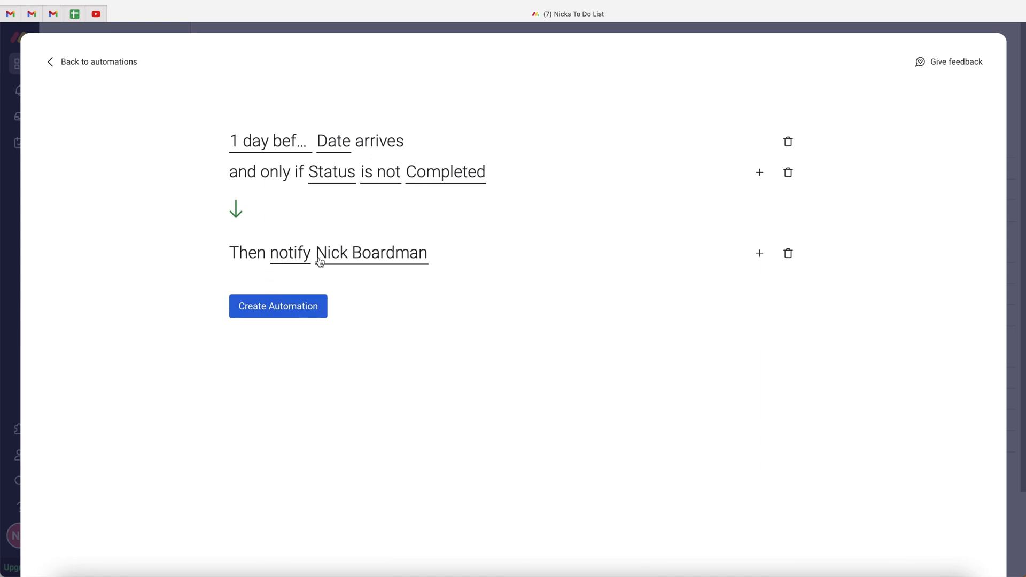
click(252, 313)
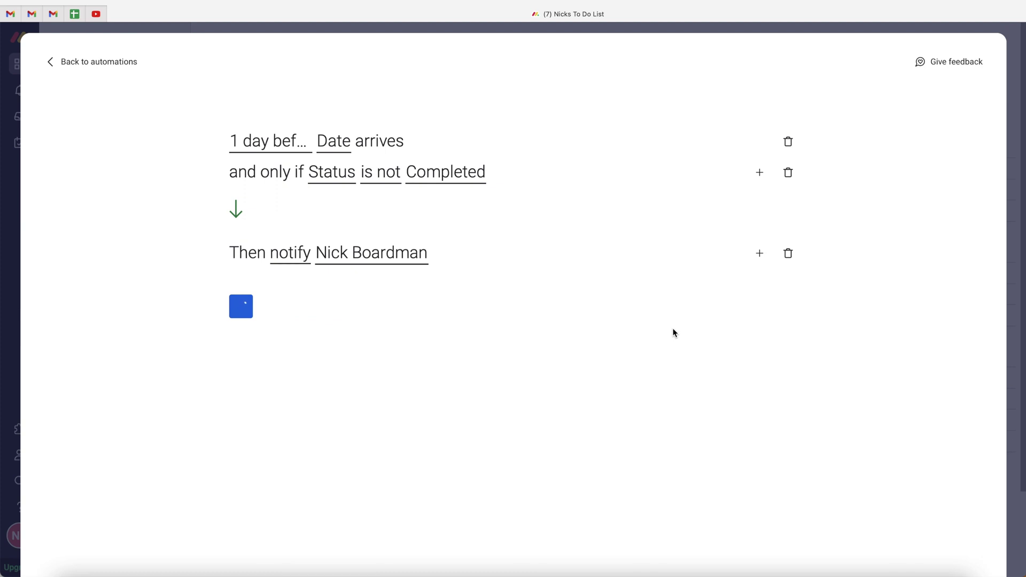